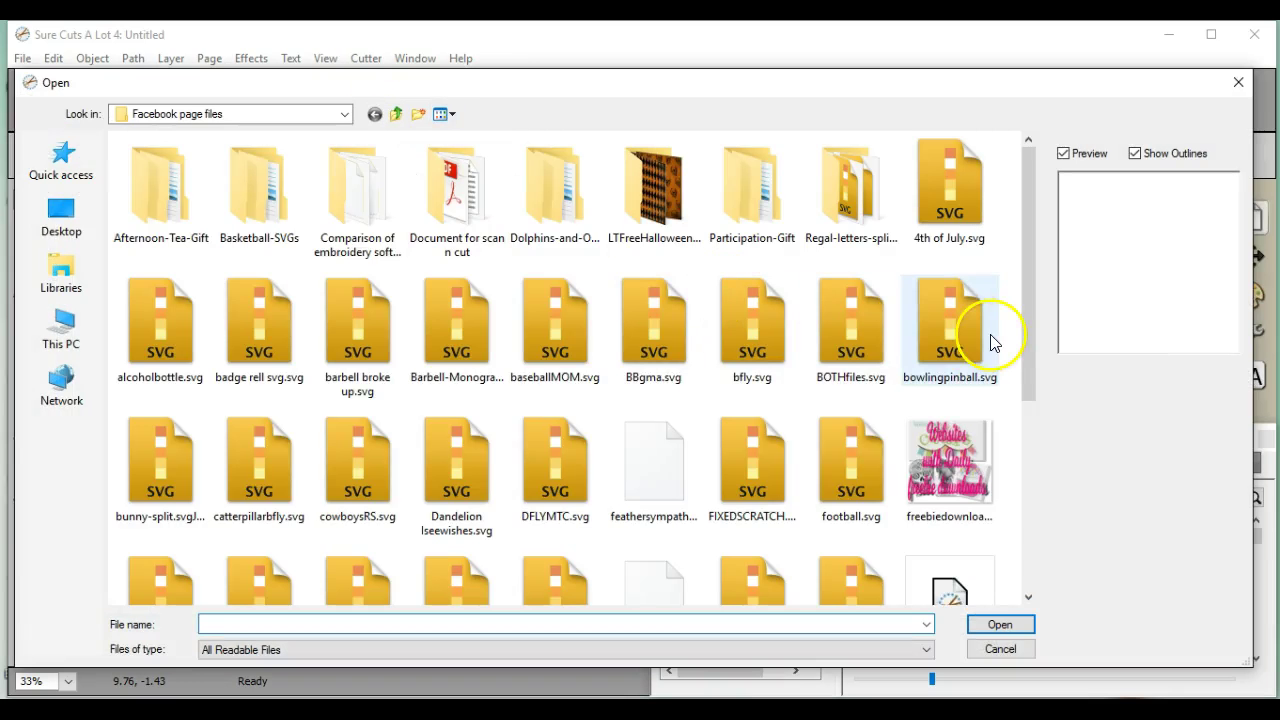
Import SCRATCHlogo.ai onto the mat, then delete it
{"action": "left_click_drag", "start_coordinate": [1023, 293], "coordinate": [1025, 475]}
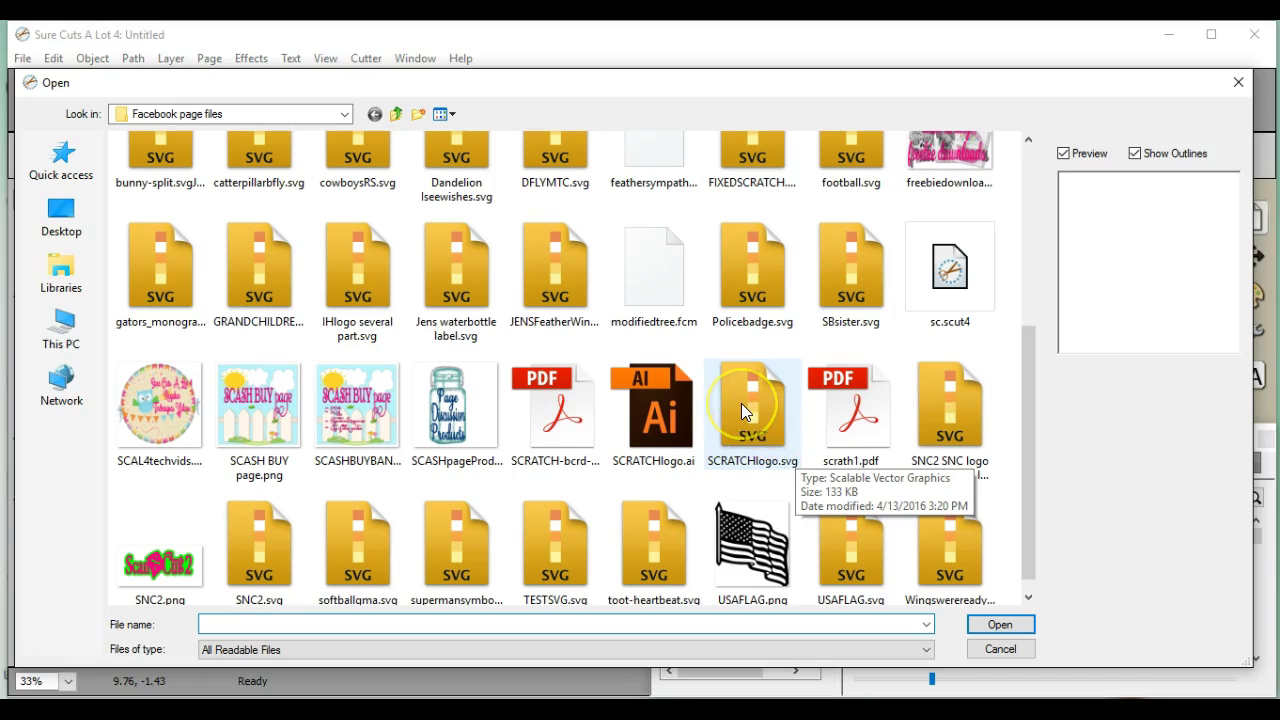
{"action": "left_click", "coordinate": [668, 409]}
{"action": "double_click", "coordinate": [667, 405]}
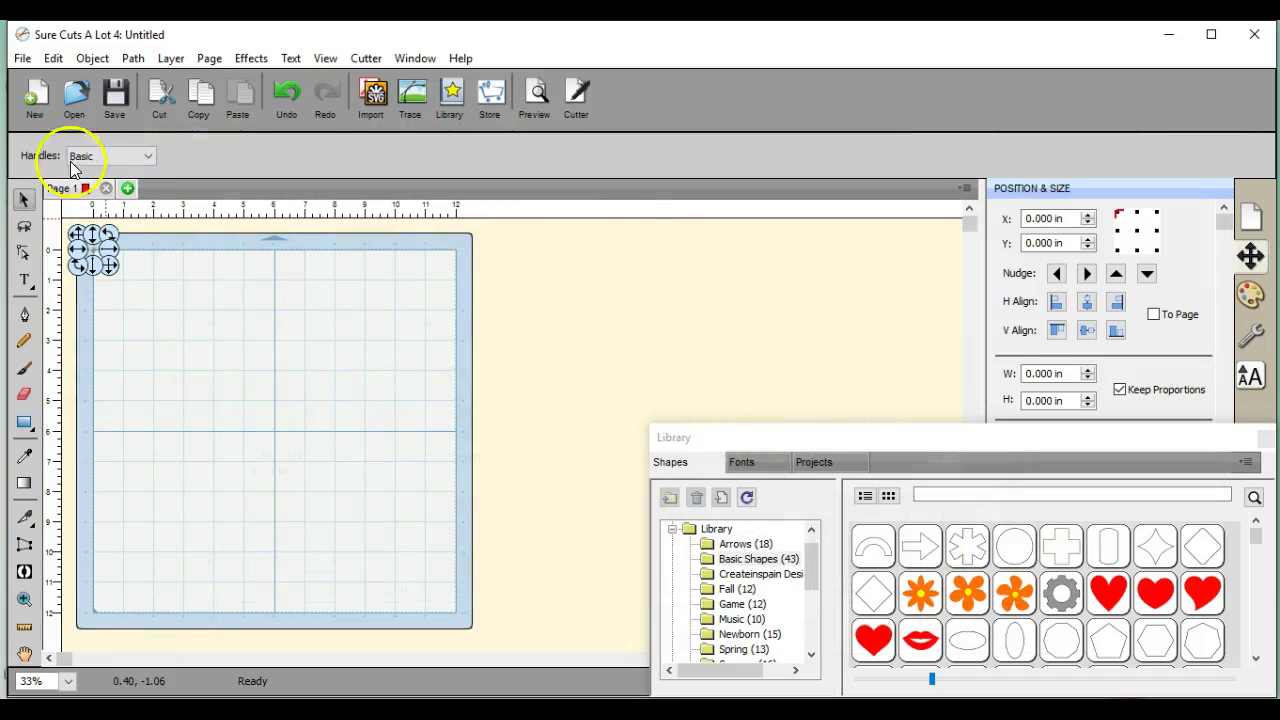
{"action": "right_click", "coordinate": [110, 252]}
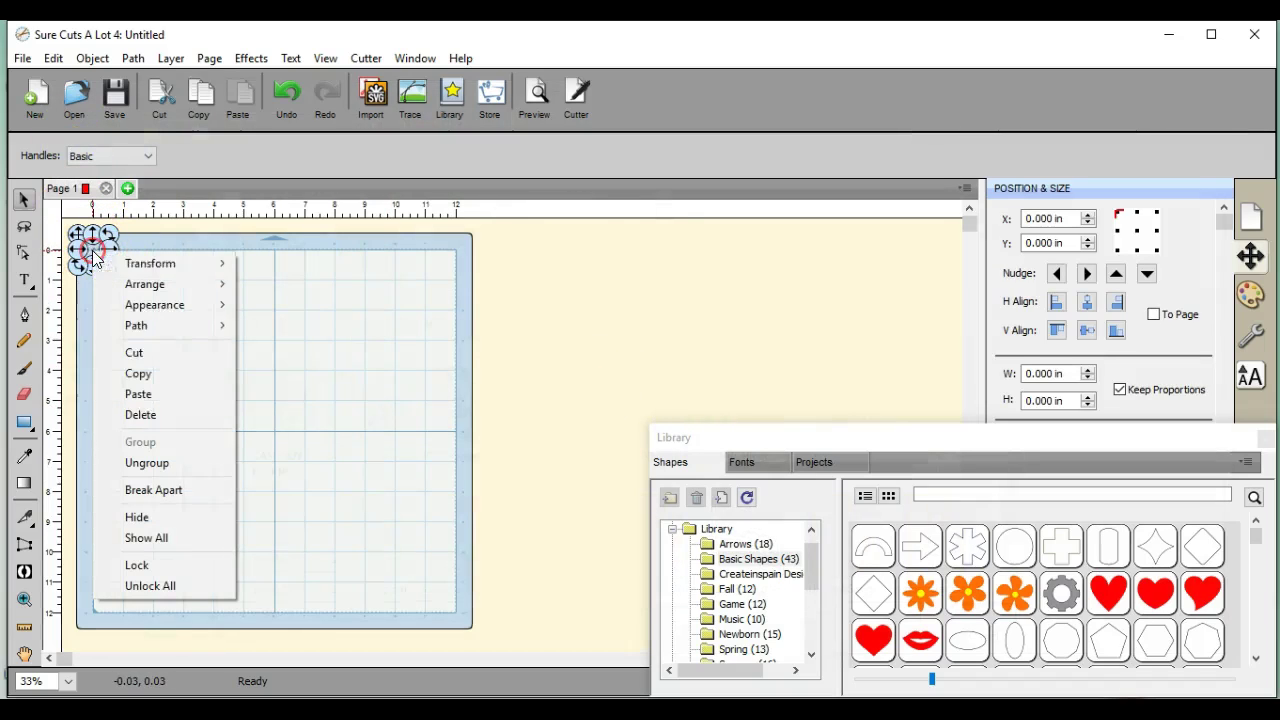
{"action": "left_click", "coordinate": [160, 414]}
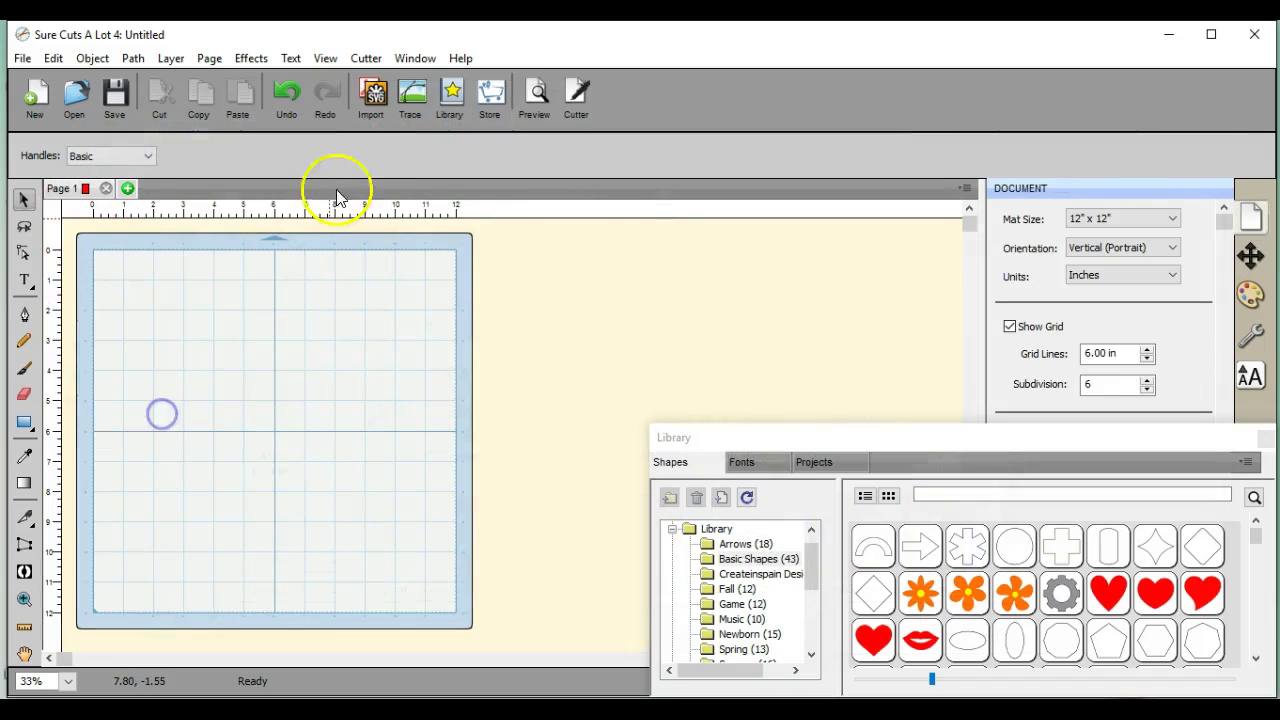
Import SCRATCHlogo.svg onto the mat at 4.000 x 4.000 in
{"action": "left_click", "coordinate": [375, 102]}
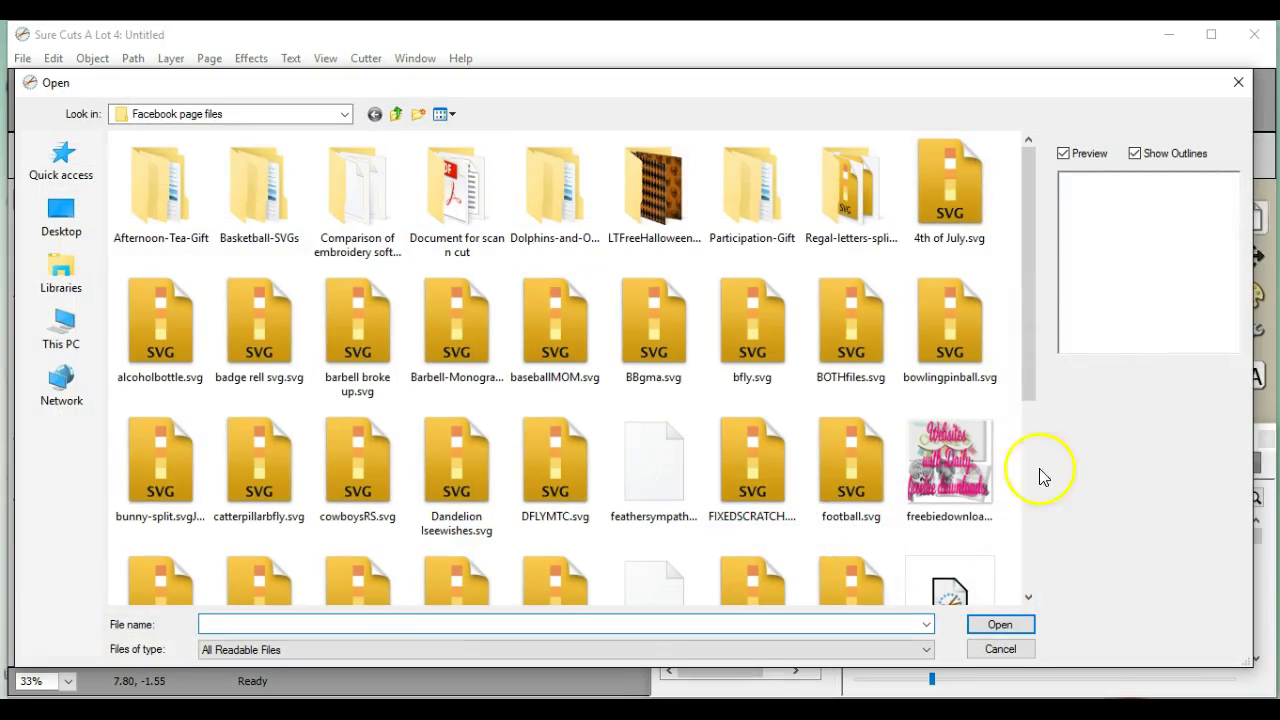
{"action": "left_click_drag", "start_coordinate": [1028, 325], "coordinate": [1023, 491]}
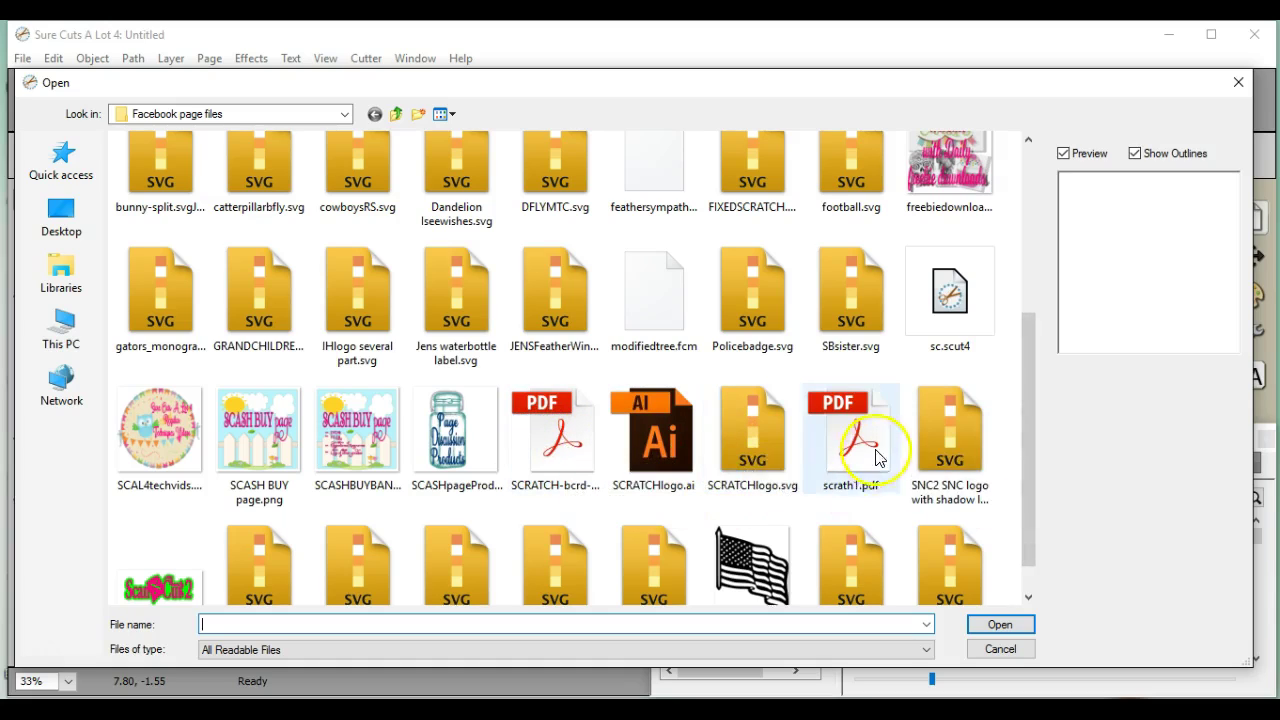
{"action": "double_click", "coordinate": [750, 432]}
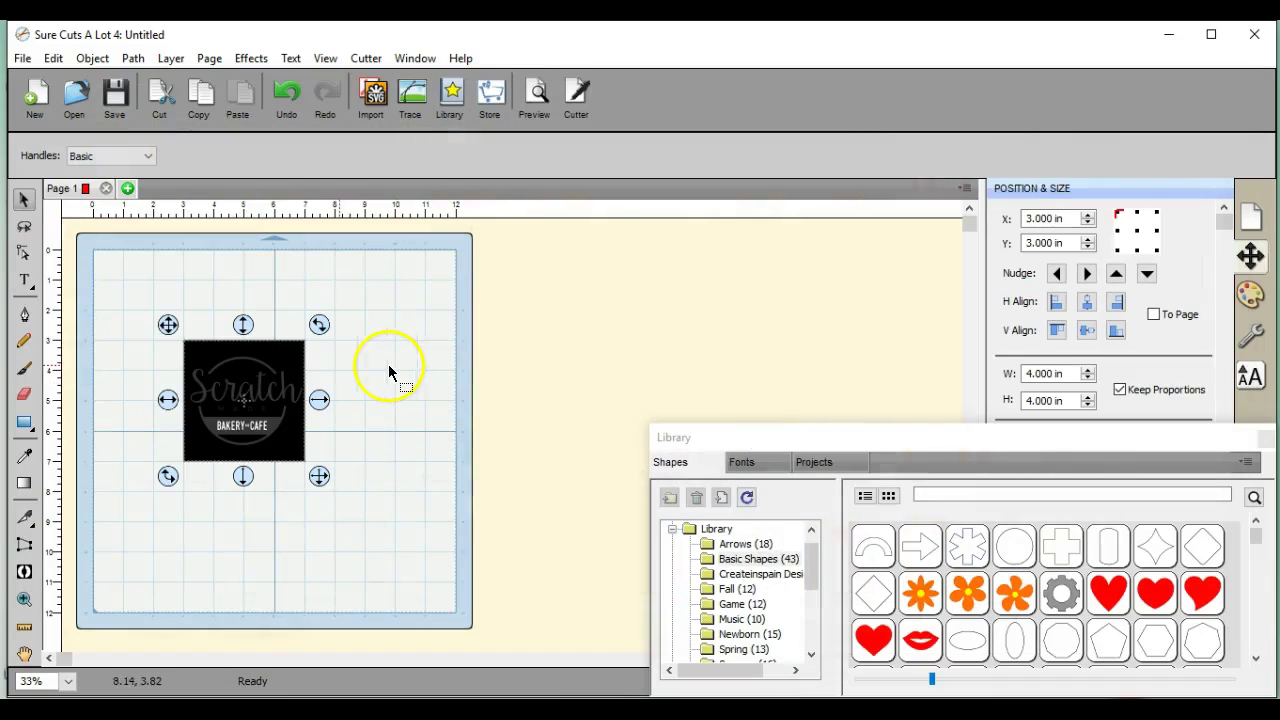
Move the logo to the mat's top-left, ungroup it and delete the black background square
{"action": "left_click_drag", "start_coordinate": [167, 324], "coordinate": [79, 240]}
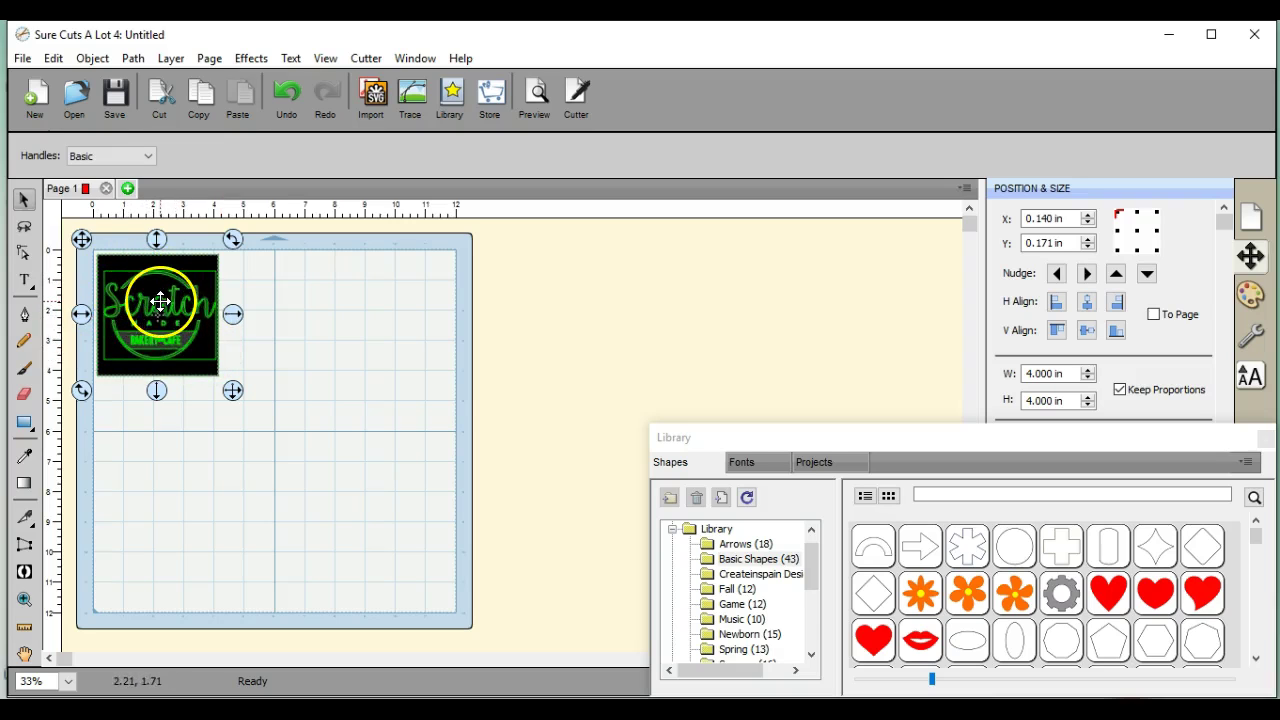
{"action": "left_click", "coordinate": [92, 58]}
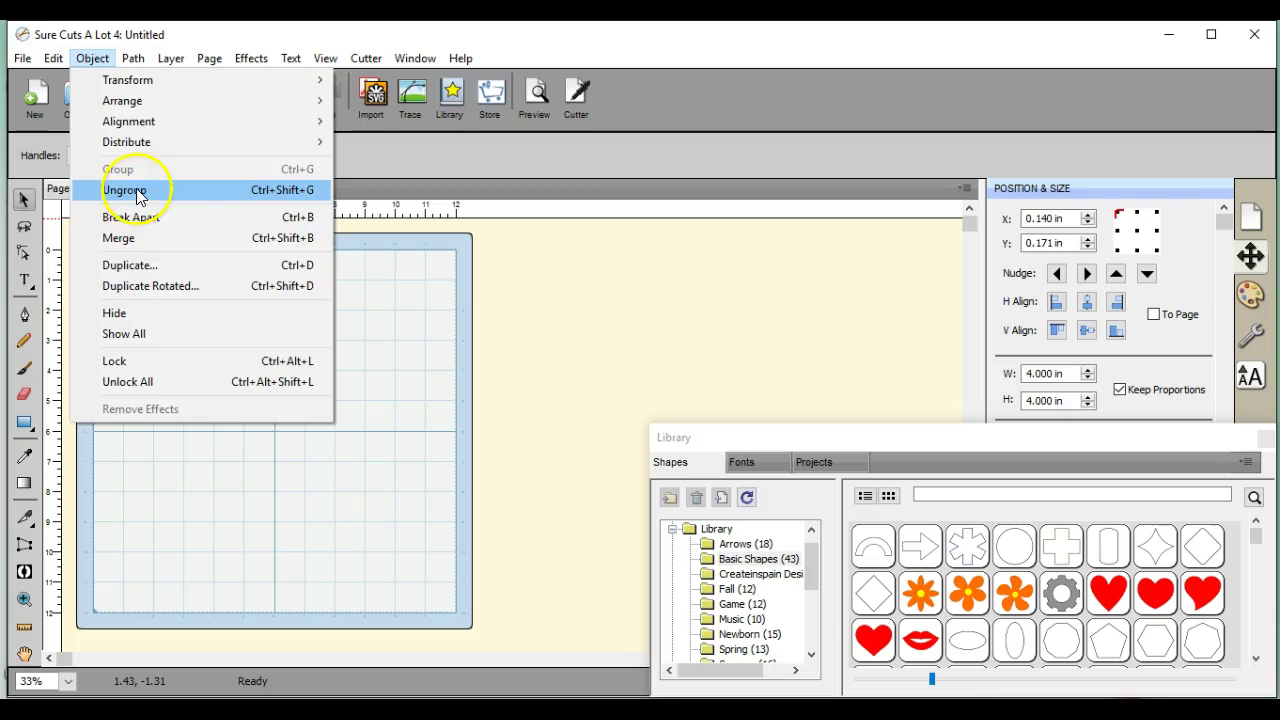
{"action": "left_click", "coordinate": [137, 190]}
{"action": "left_click", "coordinate": [149, 236]}
{"action": "left_click_drag", "start_coordinate": [116, 262], "coordinate": [318, 272]}
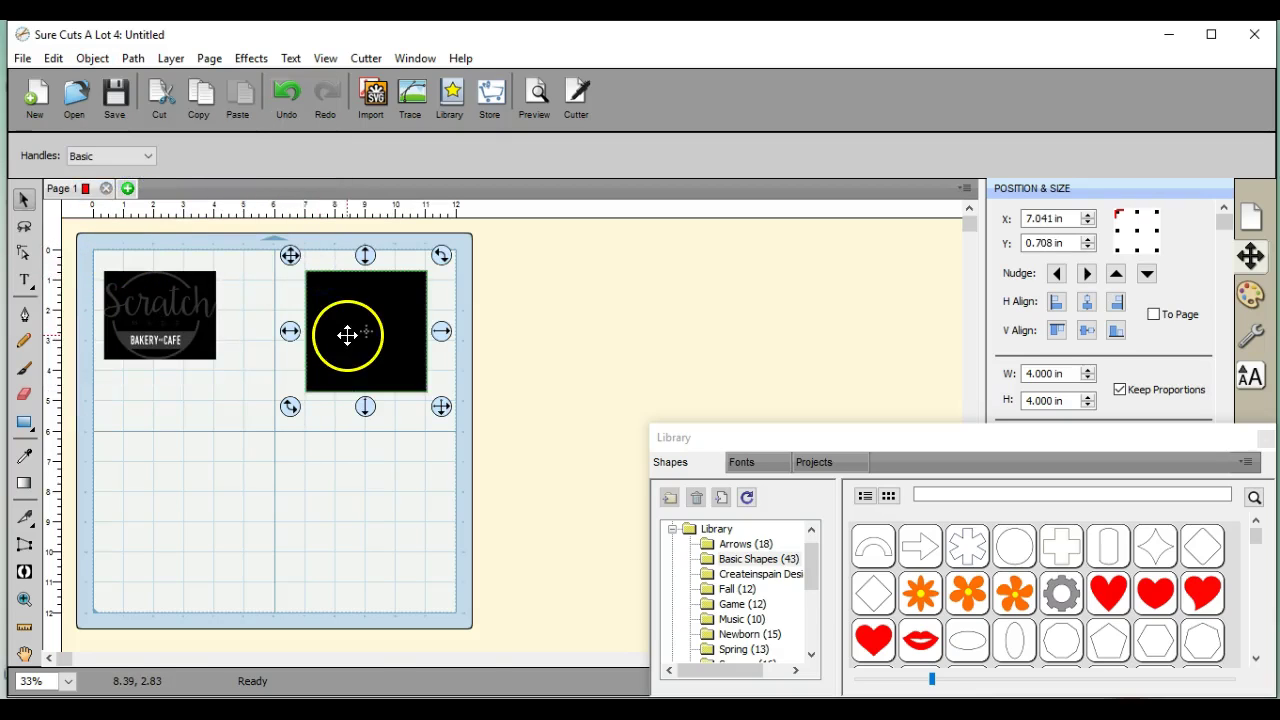
{"action": "right_click", "coordinate": [346, 334]}
{"action": "left_click", "coordinate": [394, 501]}
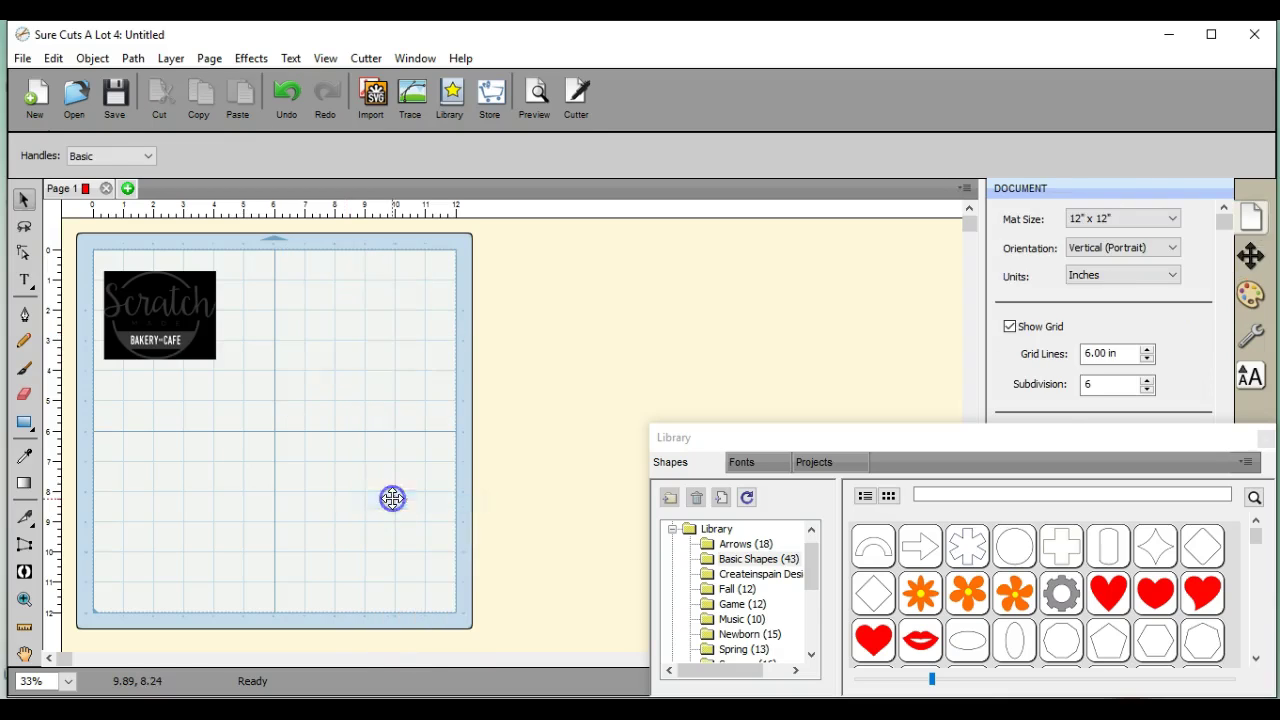
Ungroup the logo again and delete the remaining black background rectangle
{"action": "left_click_drag", "start_coordinate": [85, 243], "coordinate": [286, 429]}
{"action": "left_click", "coordinate": [93, 58]}
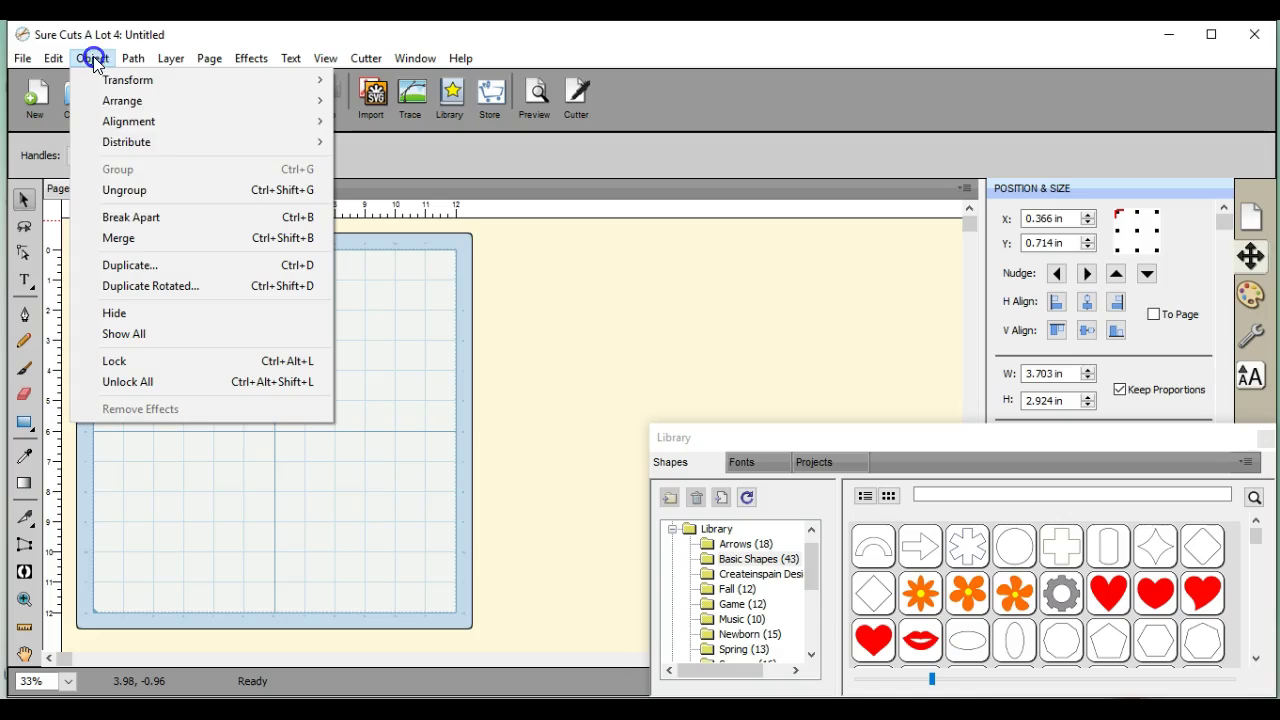
{"action": "left_click", "coordinate": [135, 189]}
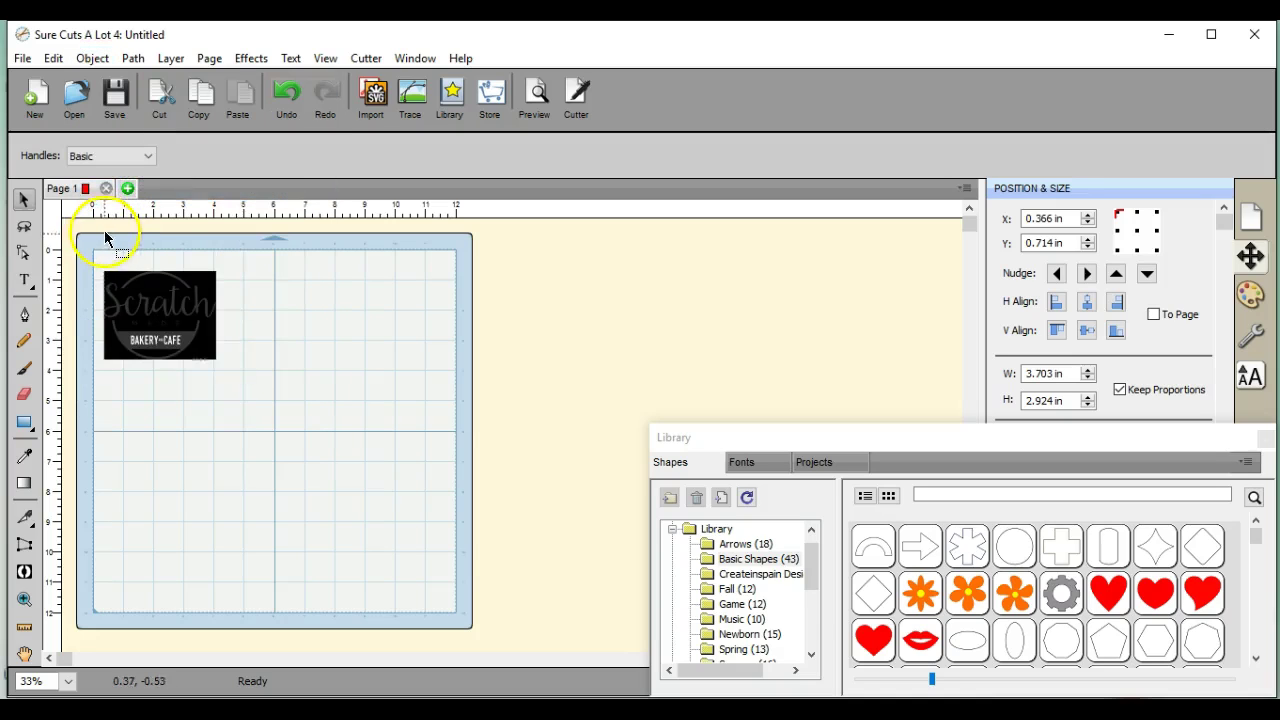
{"action": "left_click_drag", "start_coordinate": [107, 279], "coordinate": [270, 286]}
{"action": "right_click", "coordinate": [291, 311]}
{"action": "left_click", "coordinate": [345, 480]}
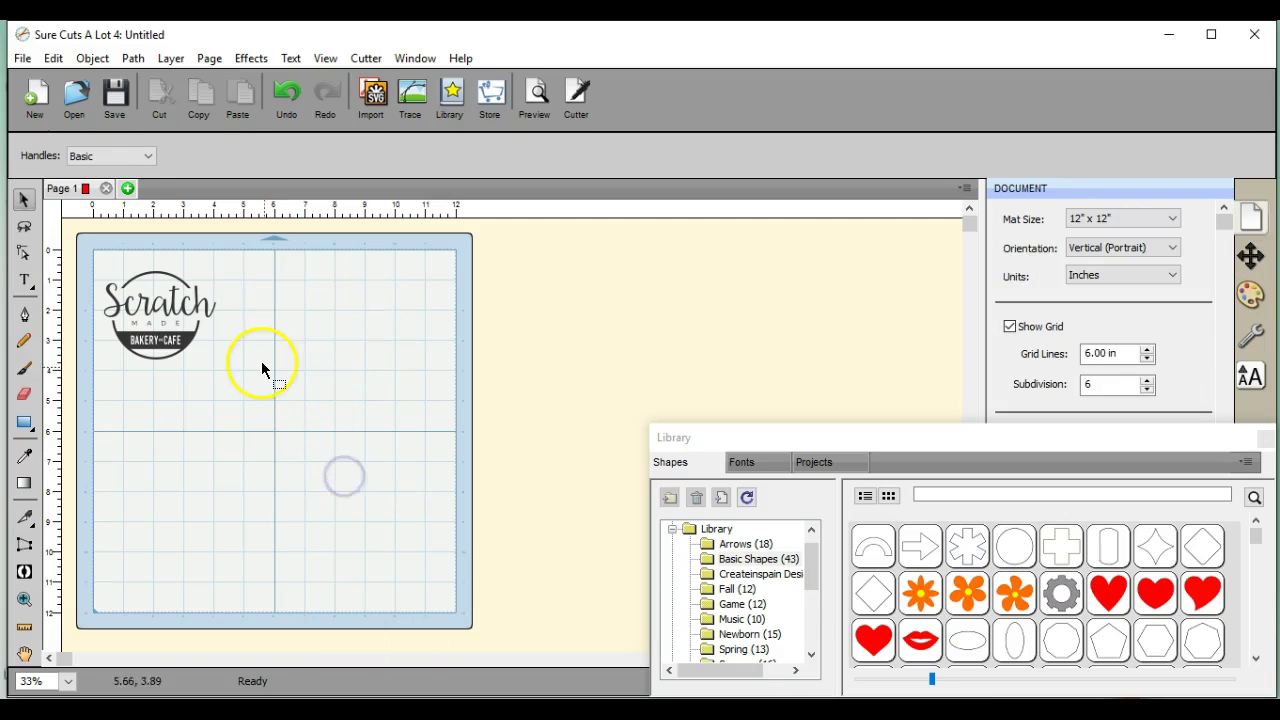
Enlarge the selected logo proportionally to 11.450 x 9.041 in using the width arrow
{"action": "left_click_drag", "start_coordinate": [89, 244], "coordinate": [278, 429]}
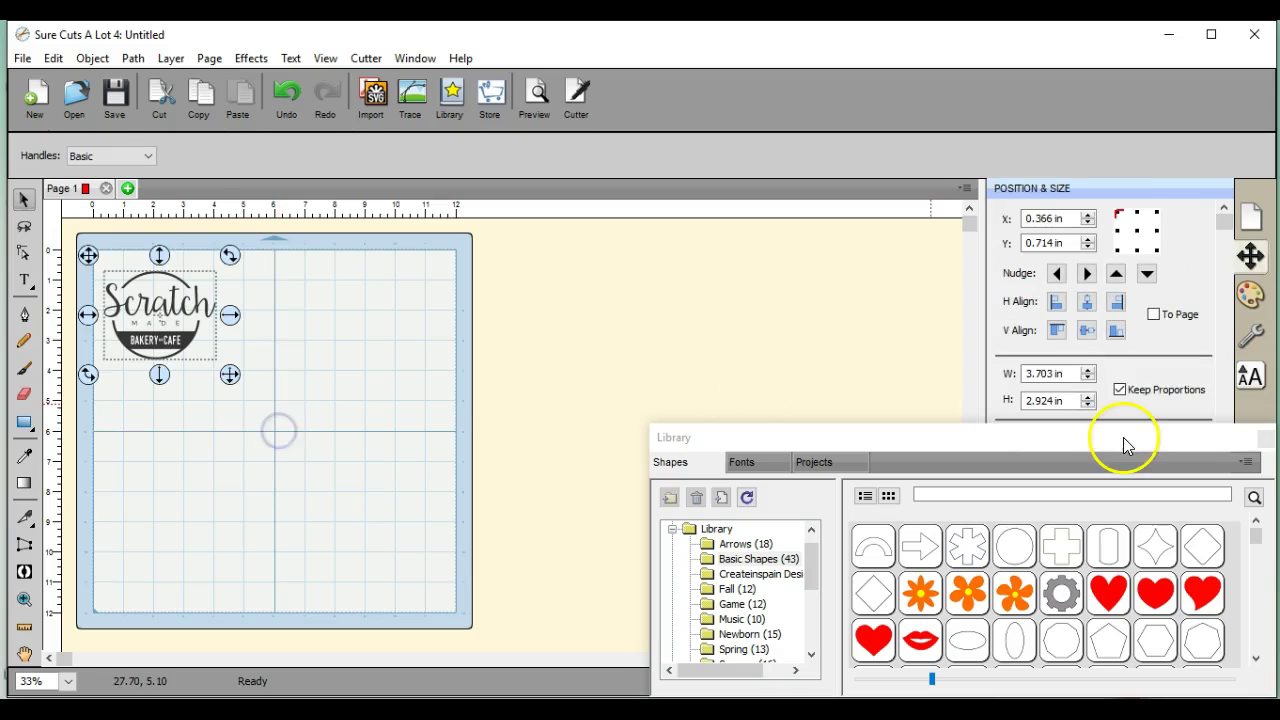
{"action": "left_click", "coordinate": [1088, 369]}
{"action": "left_click_drag", "start_coordinate": [1088, 370], "coordinate": [1088, 370]}
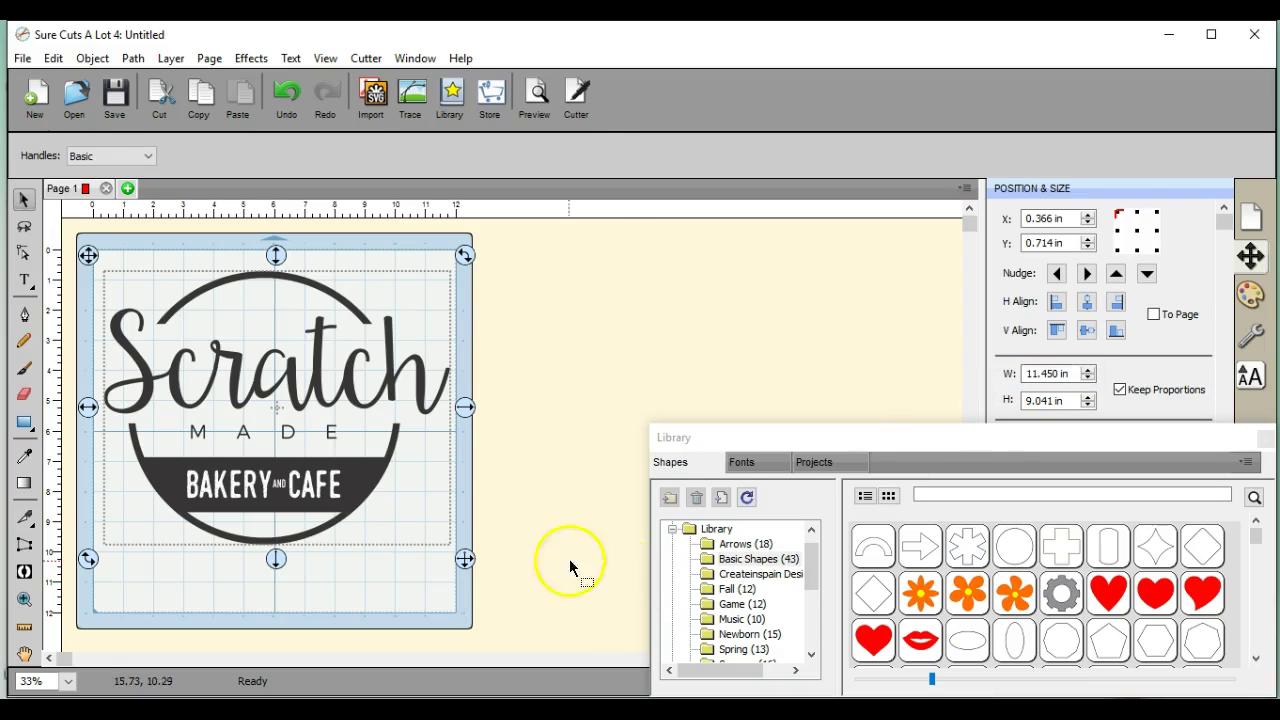
Preview the logo's cut lines, then close the preview and deselect the artwork
{"action": "left_click", "coordinate": [536, 91]}
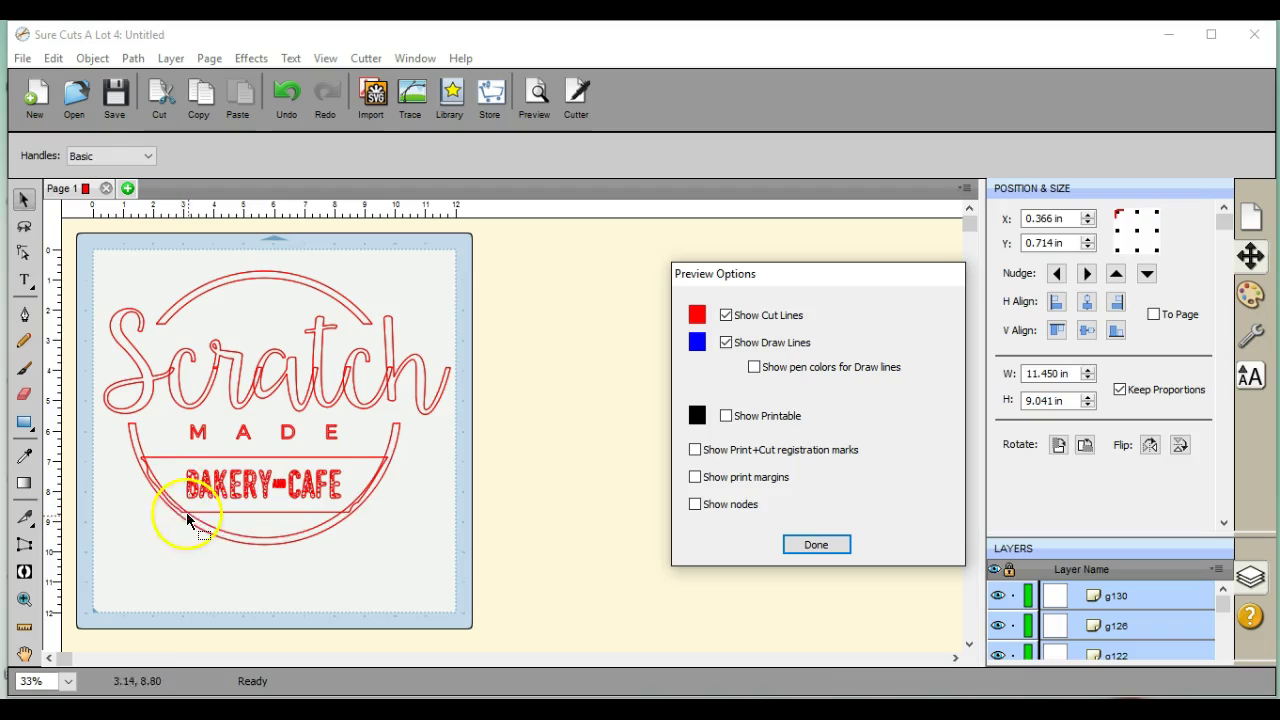
{"action": "left_click", "coordinate": [484, 440]}
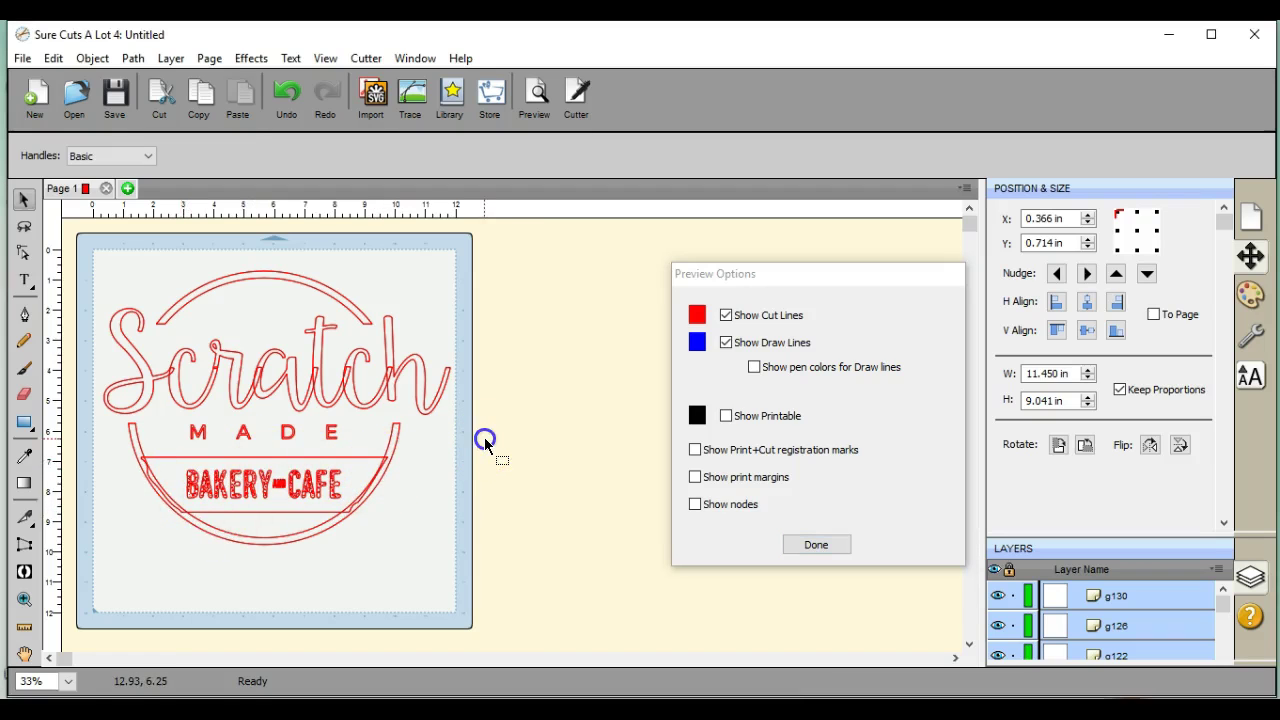
{"action": "left_click", "coordinate": [817, 545]}
{"action": "left_click", "coordinate": [535, 390]}
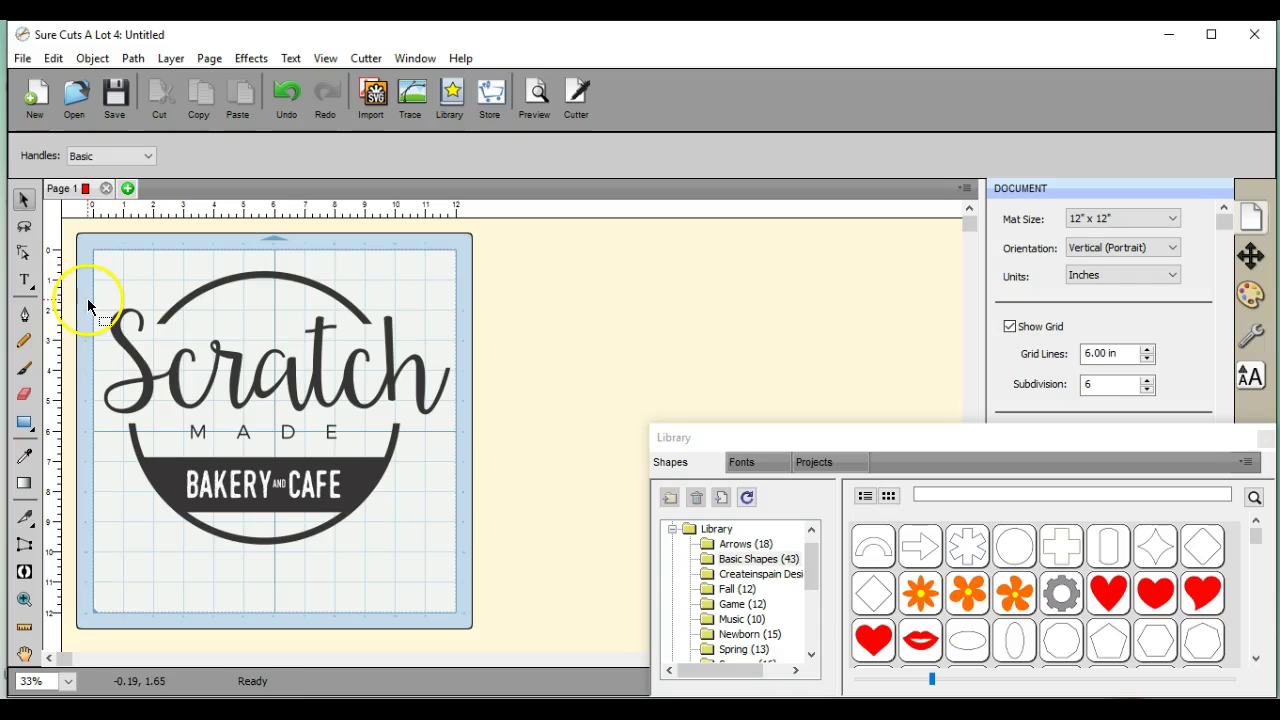
Select the Scratch lettering and try a Union, then undo it
{"action": "left_click_drag", "start_coordinate": [87, 298], "coordinate": [304, 404]}
{"action": "left_click_drag", "start_coordinate": [381, 411], "coordinate": [469, 425]}
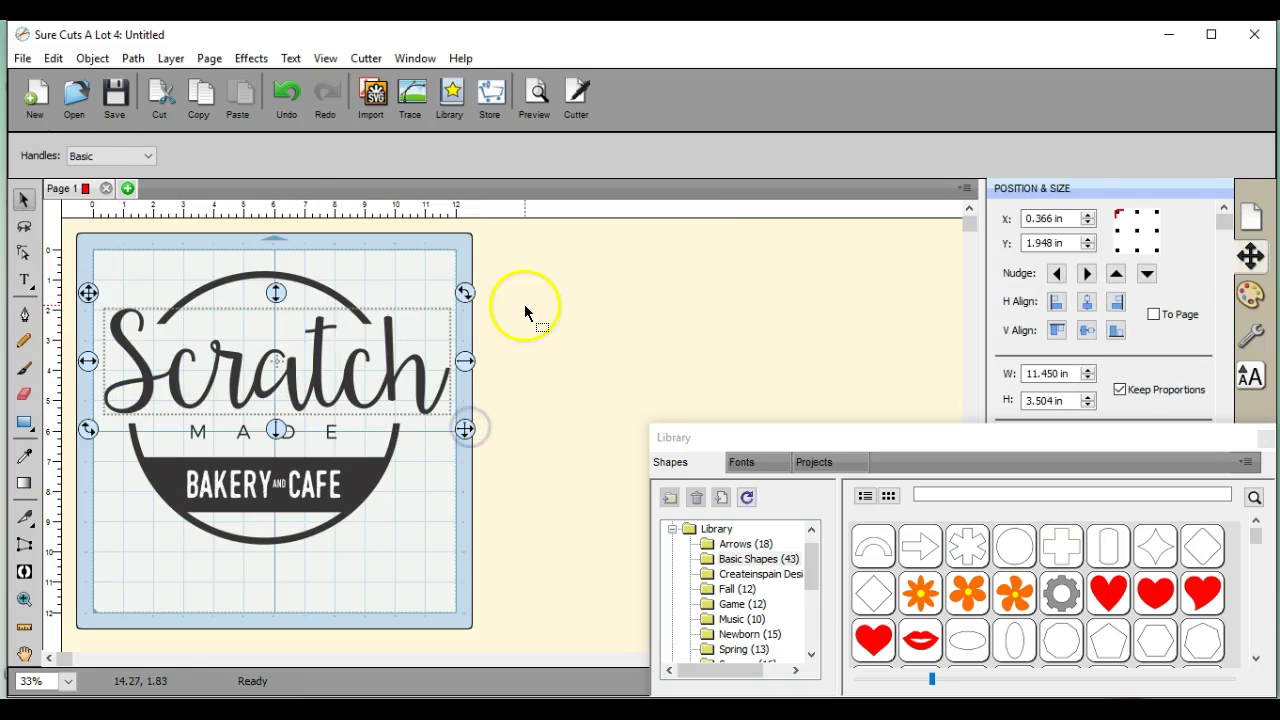
{"action": "left_click", "coordinate": [133, 58]}
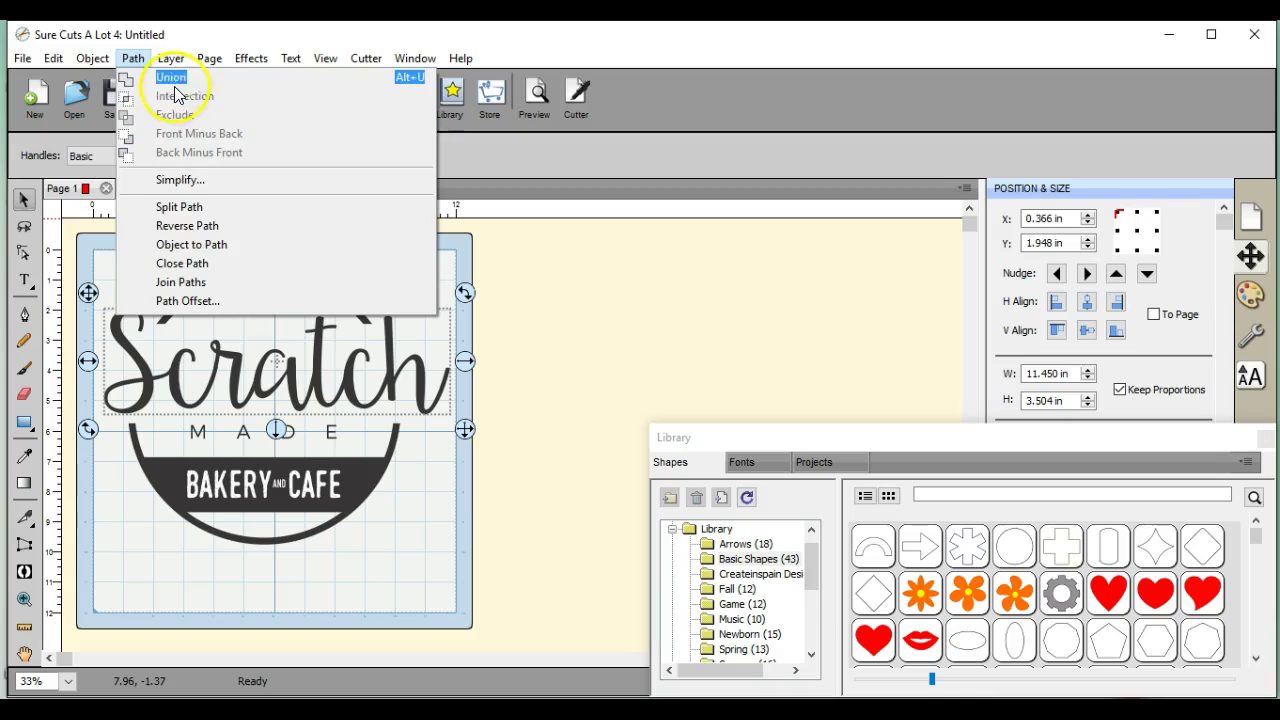
{"action": "left_click", "coordinate": [171, 77]}
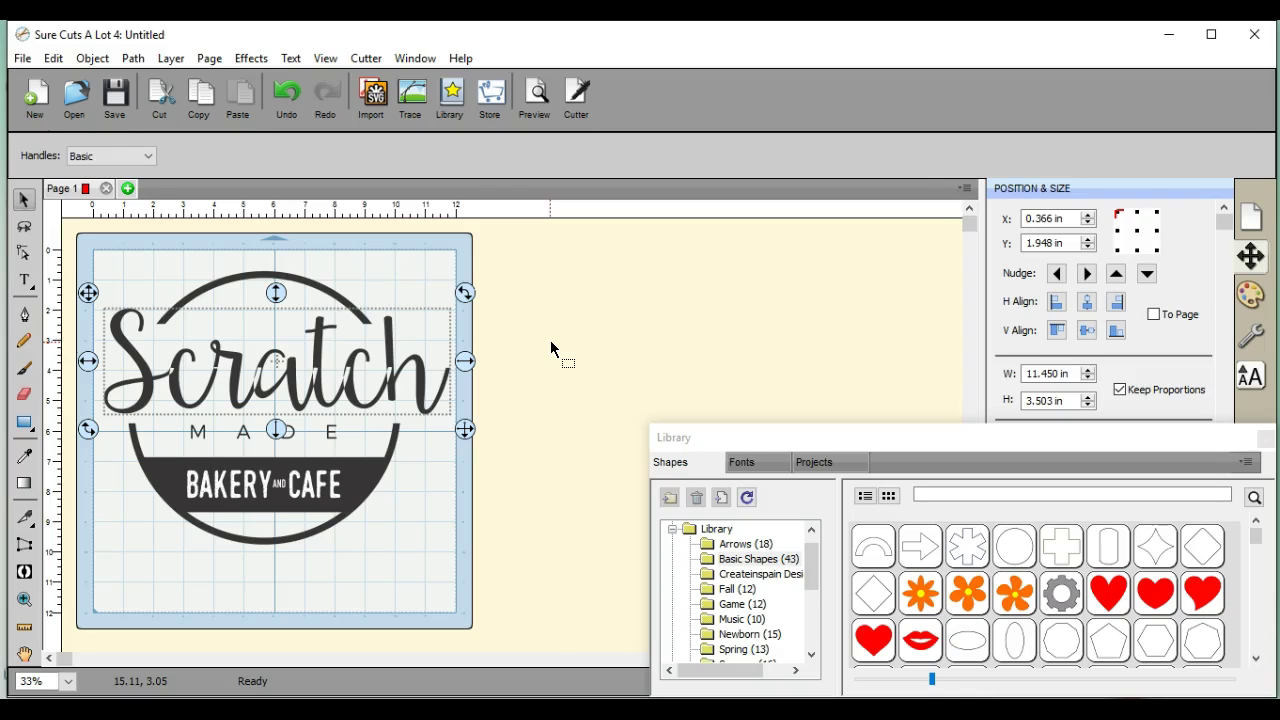
{"action": "left_click", "coordinate": [387, 371]}
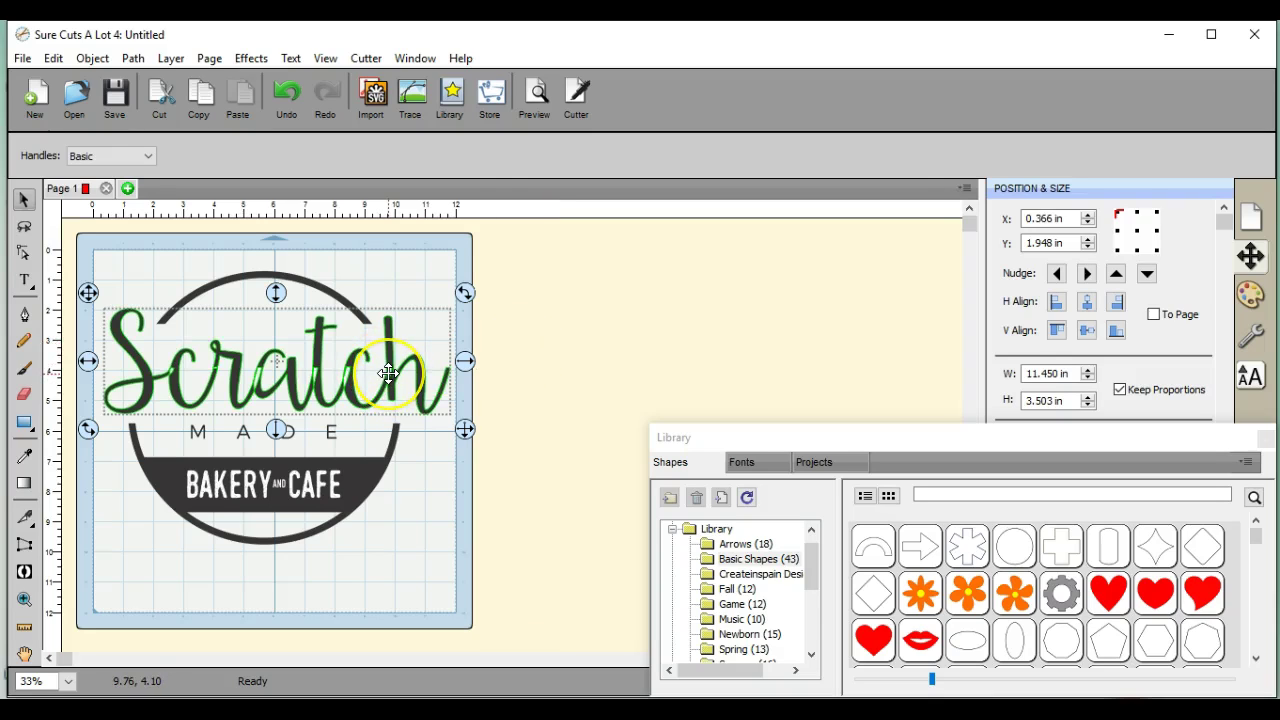
{"action": "left_click", "coordinate": [182, 374]}
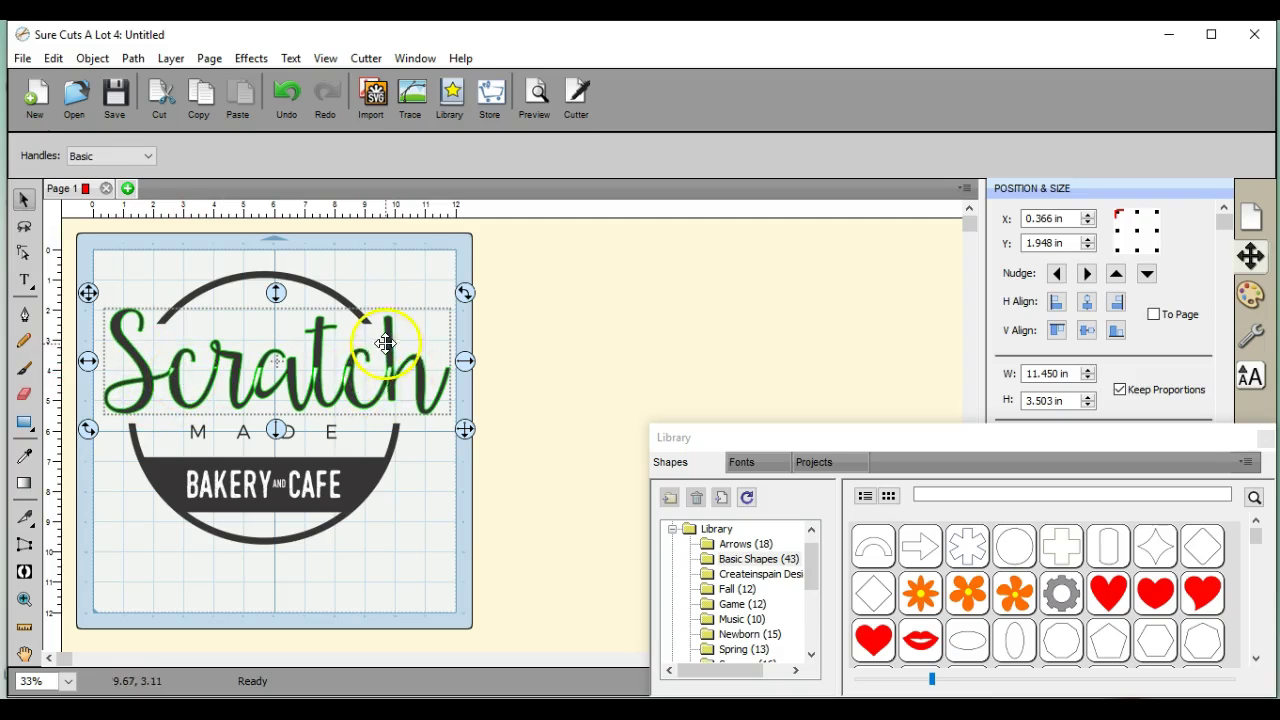
{"action": "left_click", "coordinate": [288, 93]}
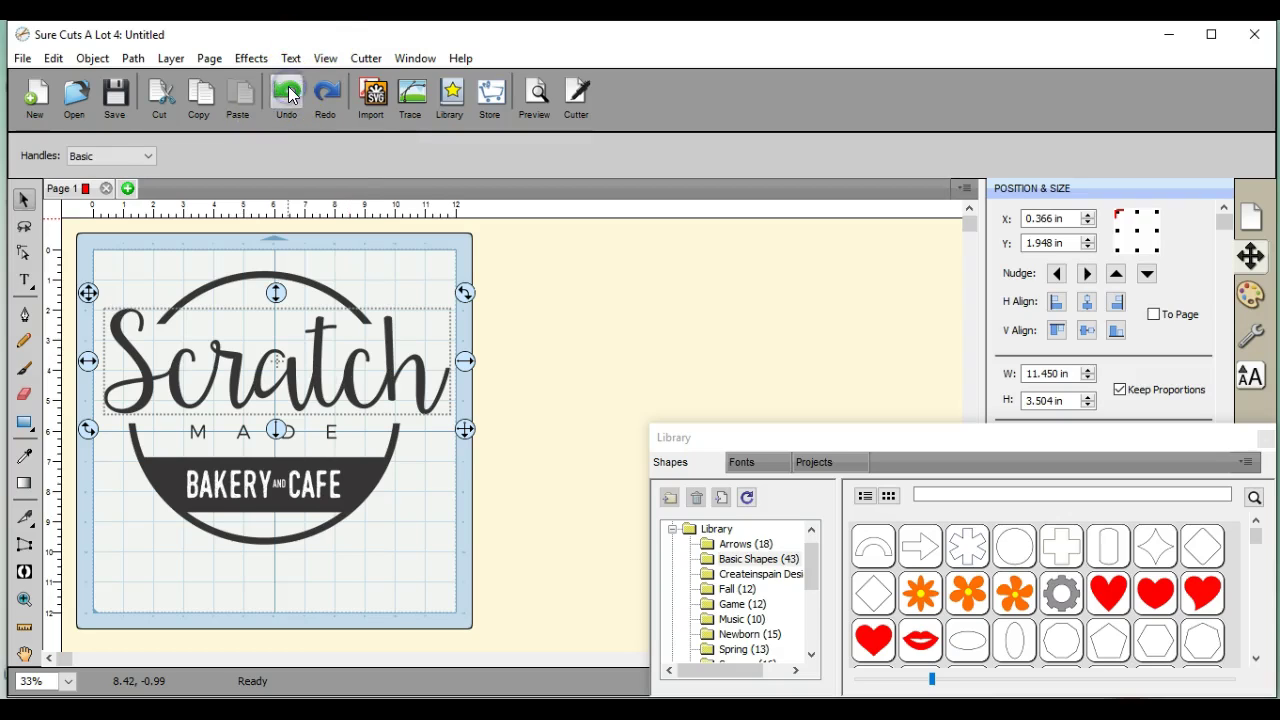
Close the Scratch lettering's open paths and union the letters into one shape
{"action": "left_click", "coordinate": [134, 58]}
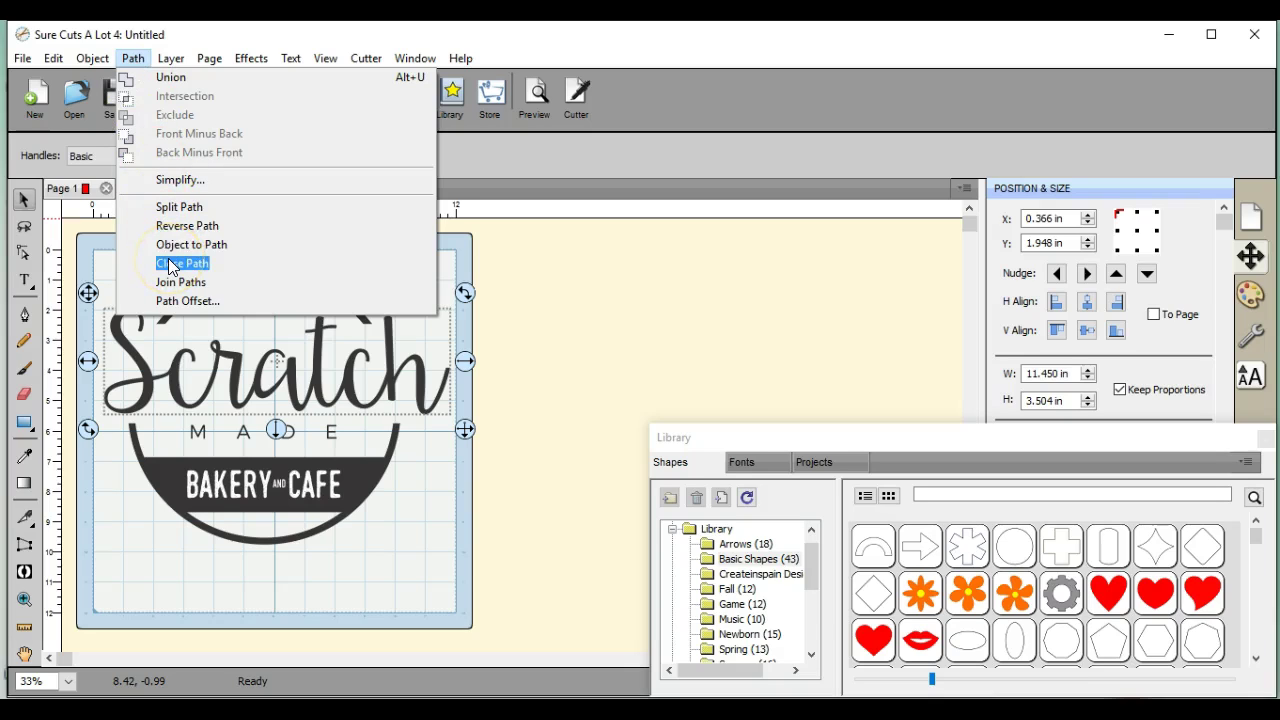
{"action": "left_click", "coordinate": [168, 263]}
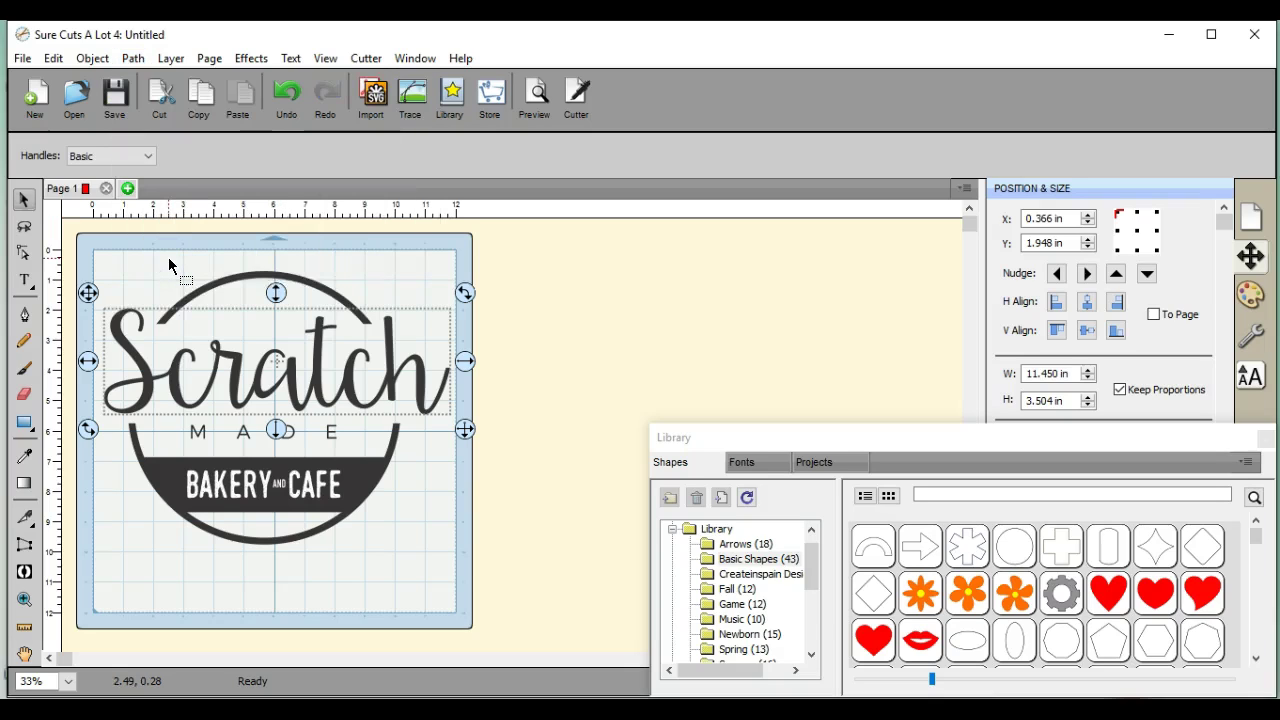
{"action": "left_click", "coordinate": [134, 58]}
{"action": "left_click", "coordinate": [178, 79]}
{"action": "left_click", "coordinate": [277, 263]}
{"action": "left_click", "coordinate": [300, 365]}
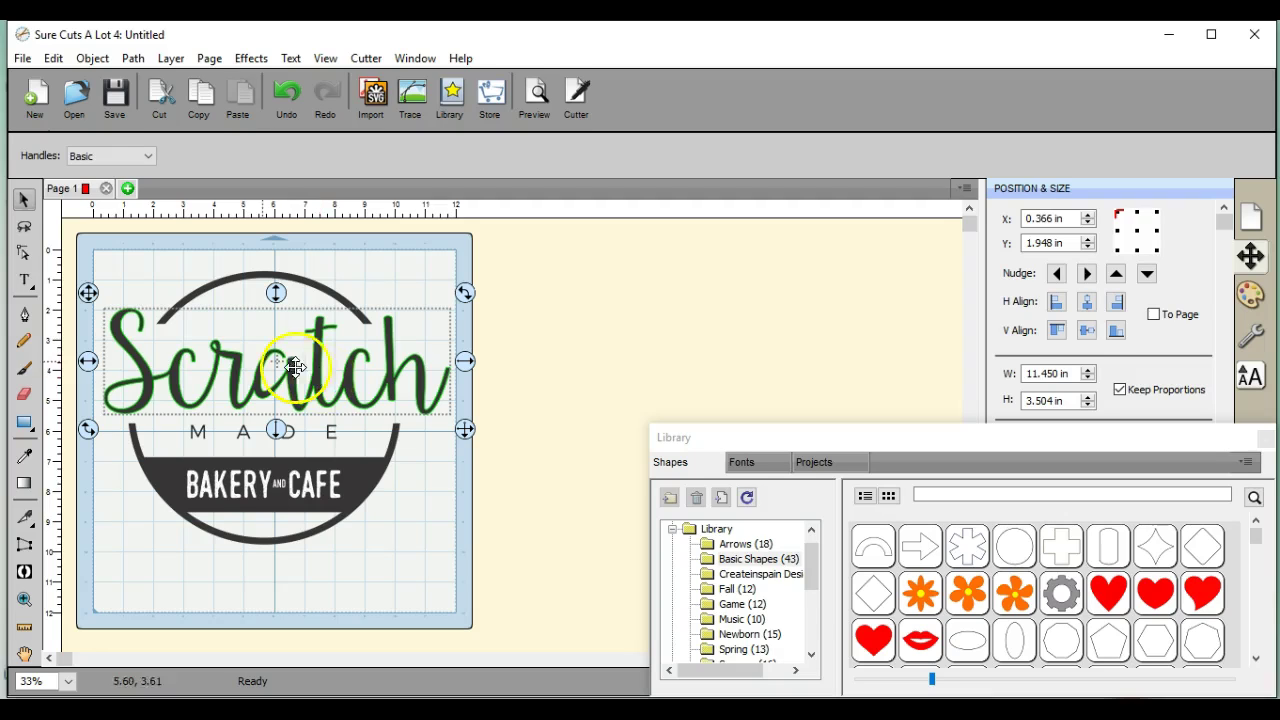
Move Scratch off the mat and drag BAKERY AND CAFE below the circle to Y 10.749 in
{"action": "left_click_drag", "start_coordinate": [88, 295], "coordinate": [469, 247]}
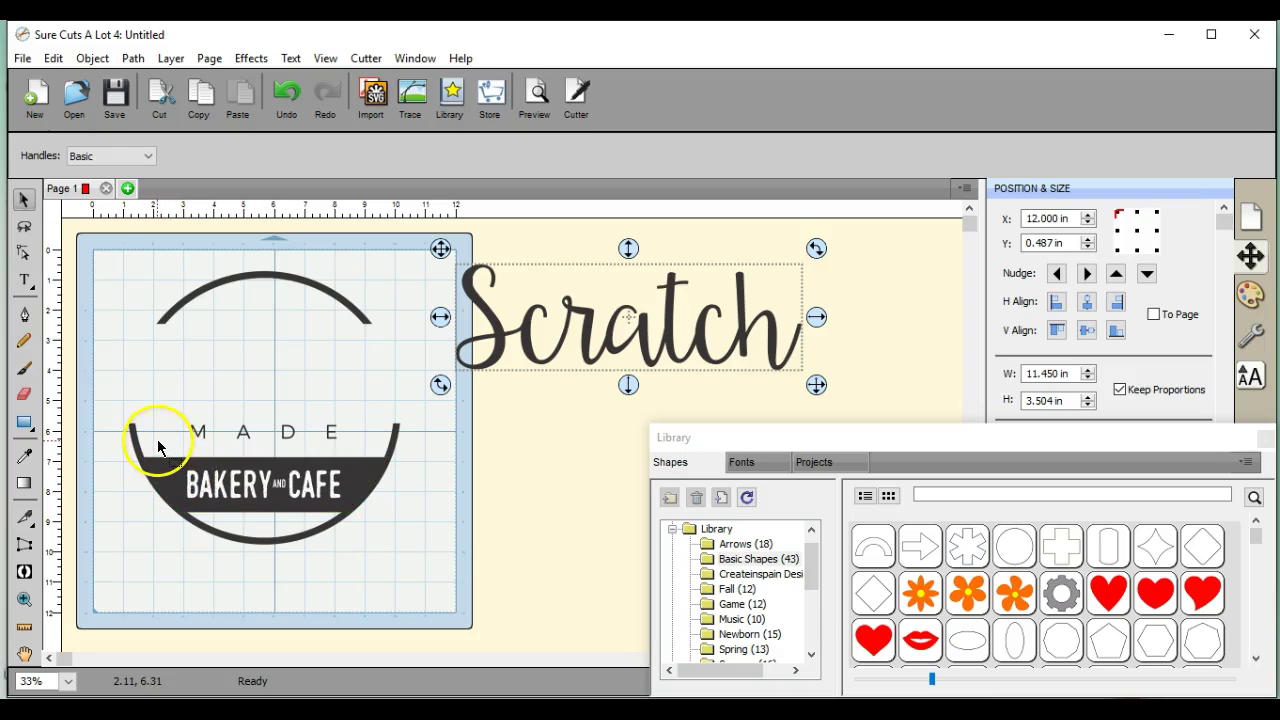
{"action": "left_click_drag", "start_coordinate": [157, 439], "coordinate": [366, 531]}
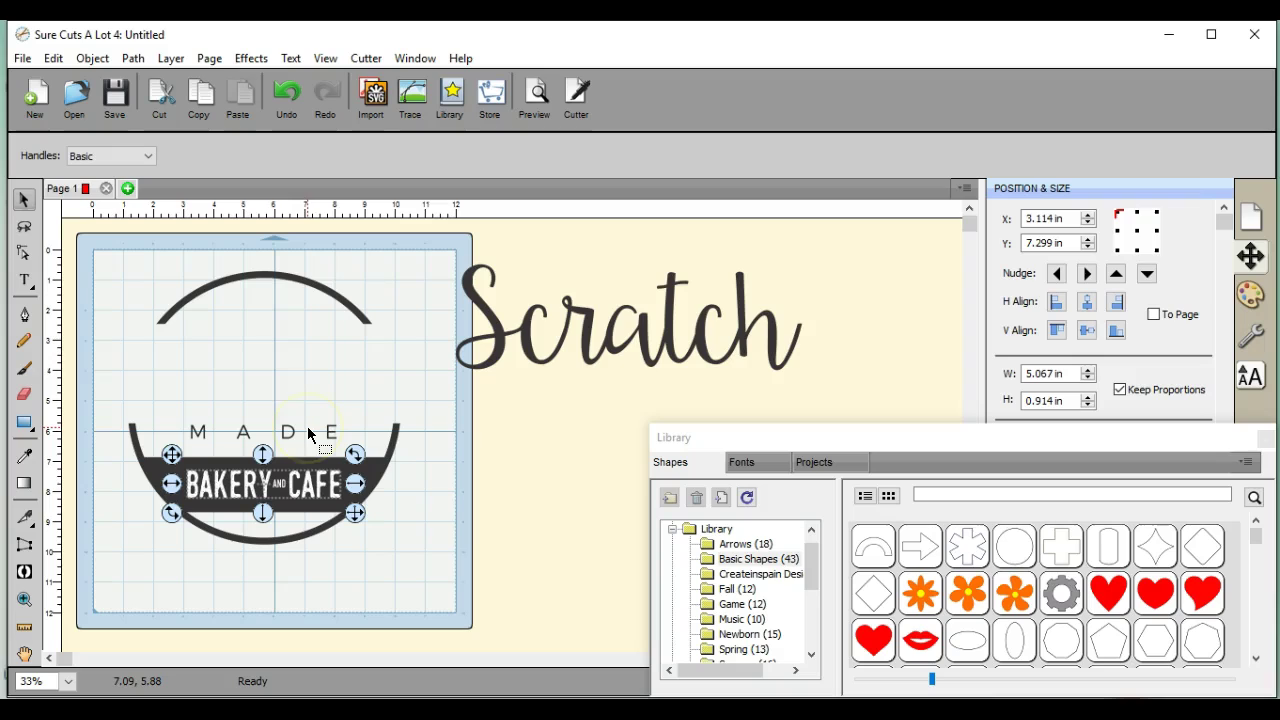
{"action": "left_click_drag", "start_coordinate": [266, 450], "coordinate": [278, 584]}
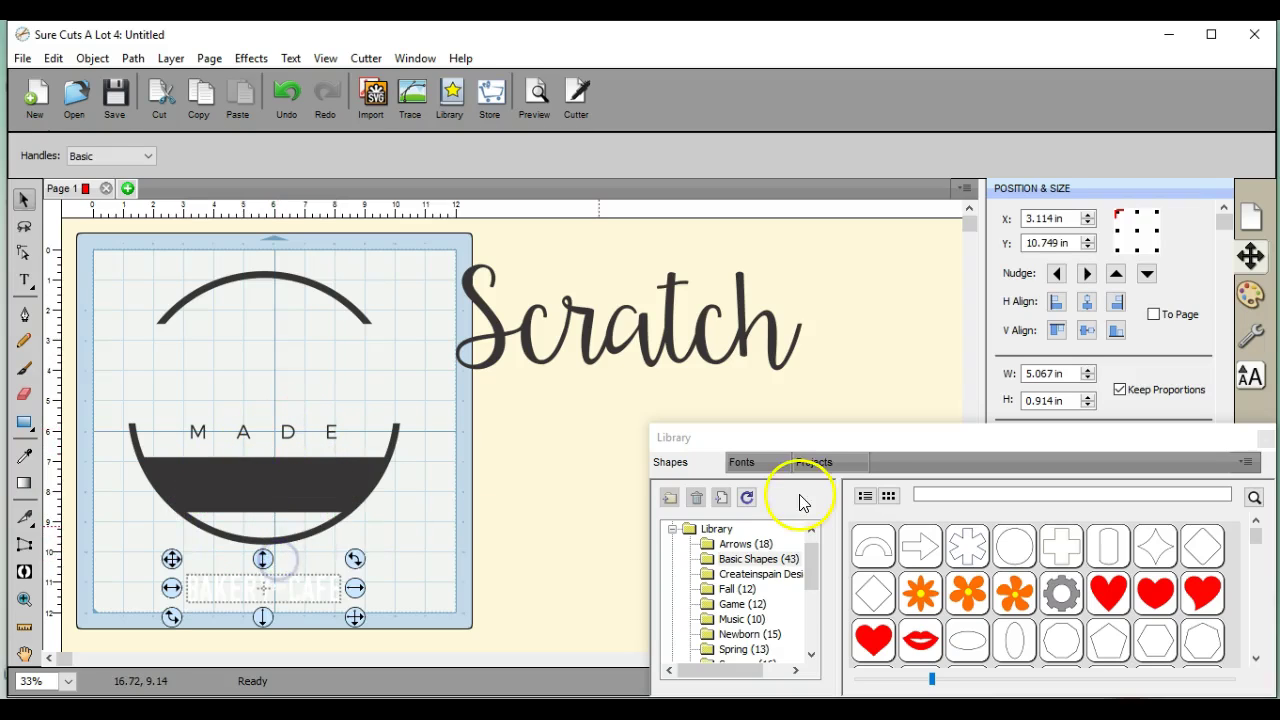
Fill the BAKERY AND CAFE lettering black
{"action": "left_click", "coordinate": [1250, 298]}
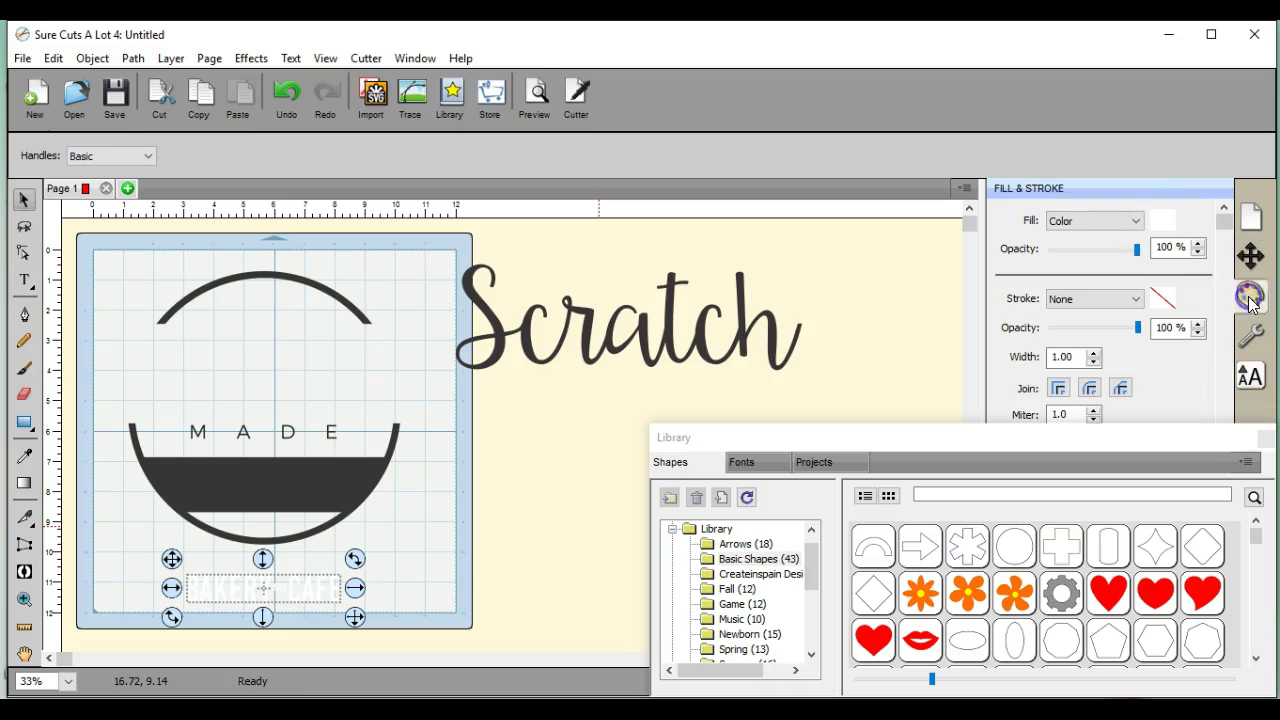
{"action": "left_click", "coordinate": [1162, 221]}
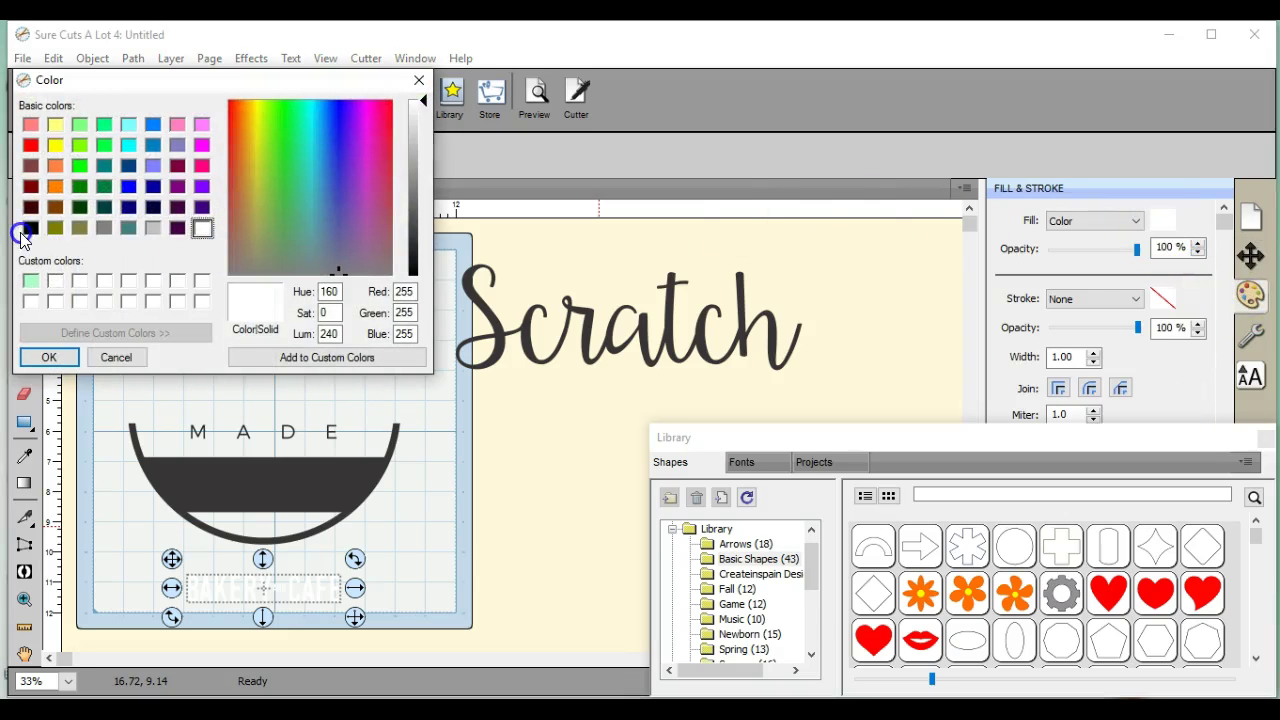
{"action": "left_click", "coordinate": [33, 229]}
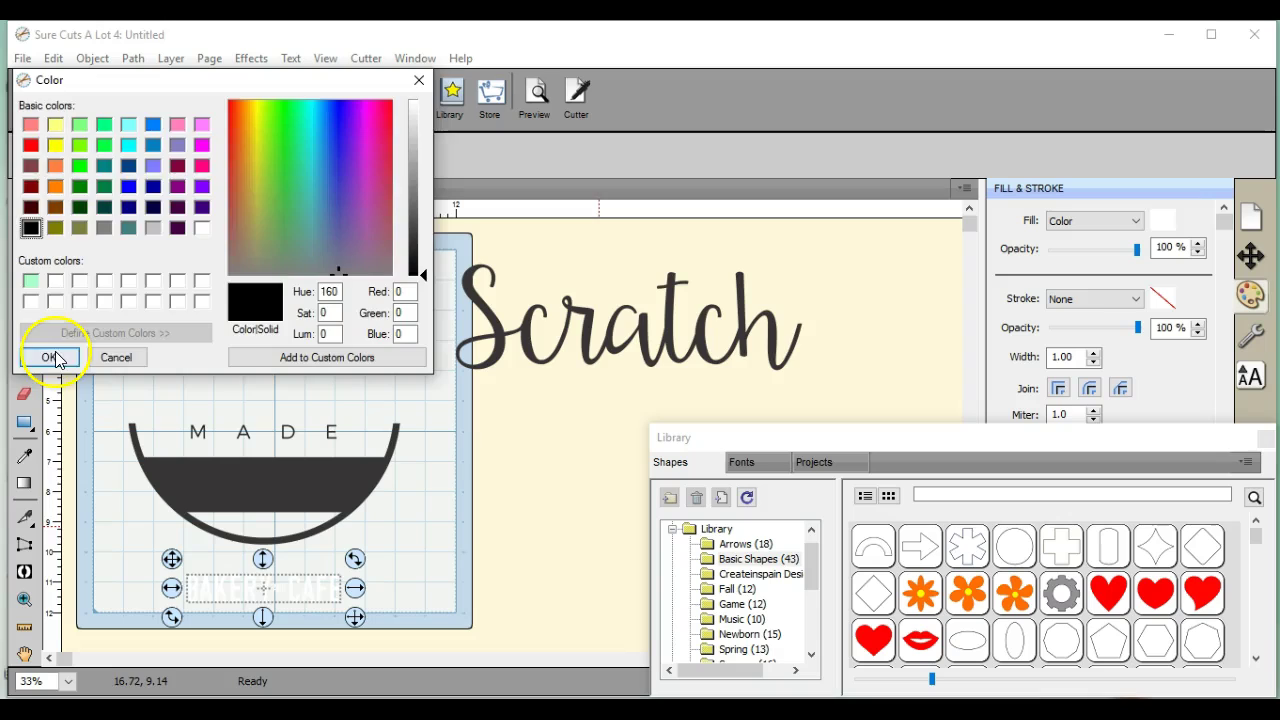
{"action": "left_click", "coordinate": [56, 357]}
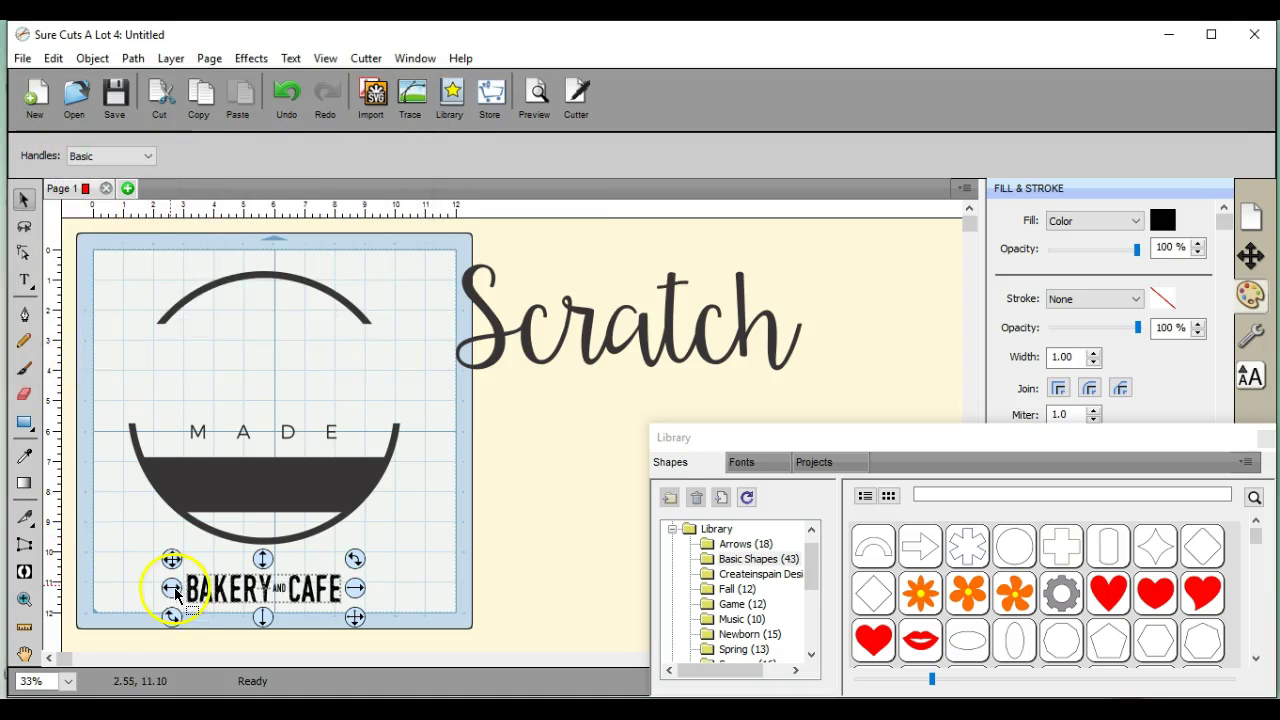
Add a 0.04 in blackout Shadow Layer to the lettering and set the plain text beside it
{"action": "left_click", "coordinate": [252, 58]}
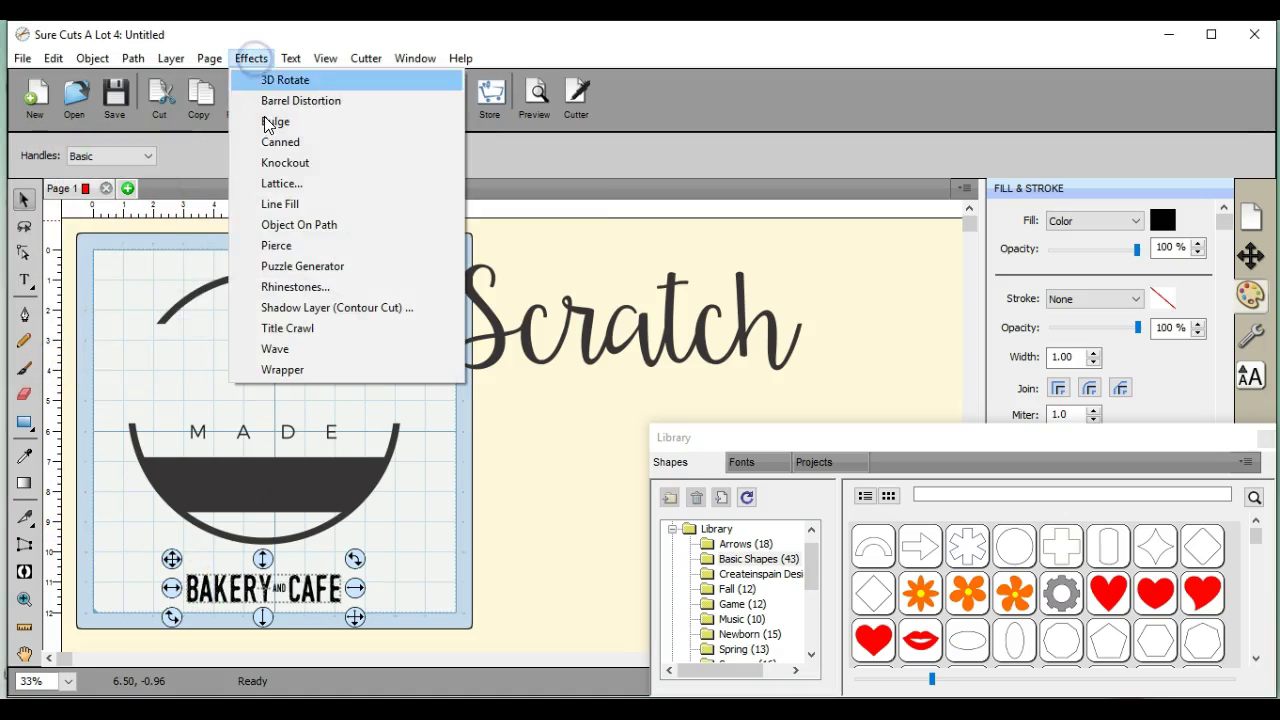
{"action": "left_click", "coordinate": [318, 307]}
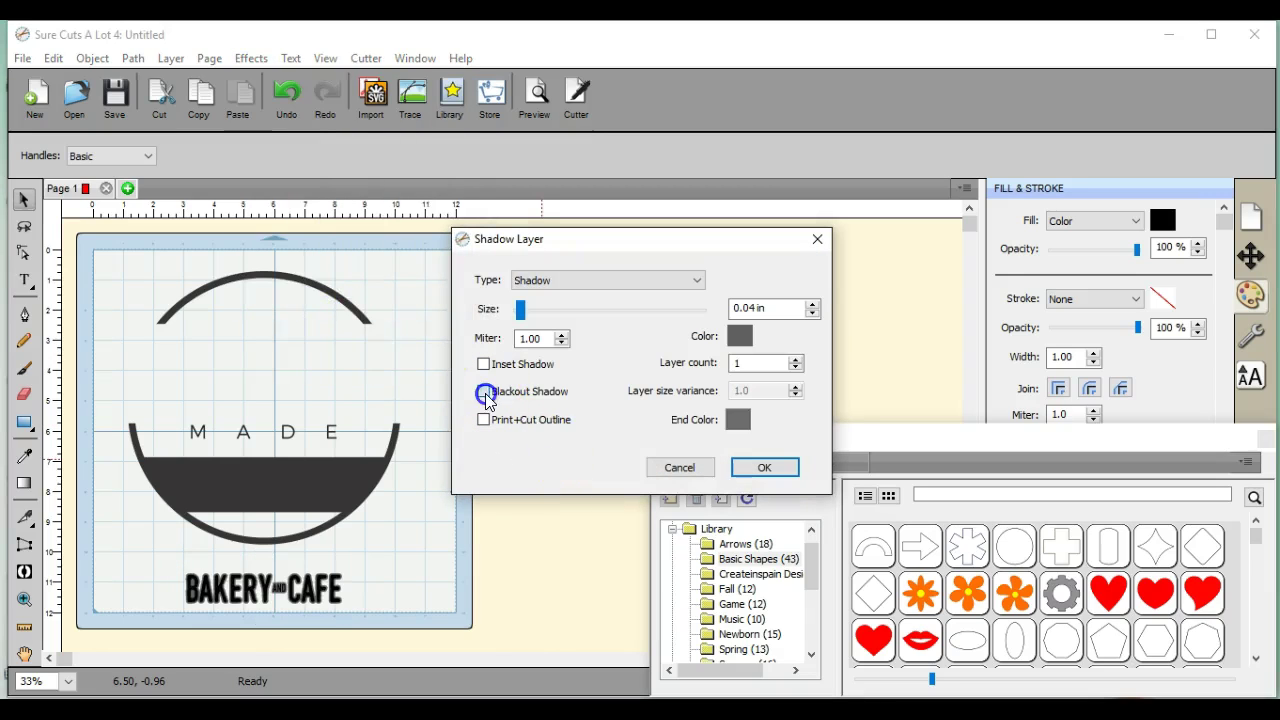
{"action": "left_click", "coordinate": [485, 393]}
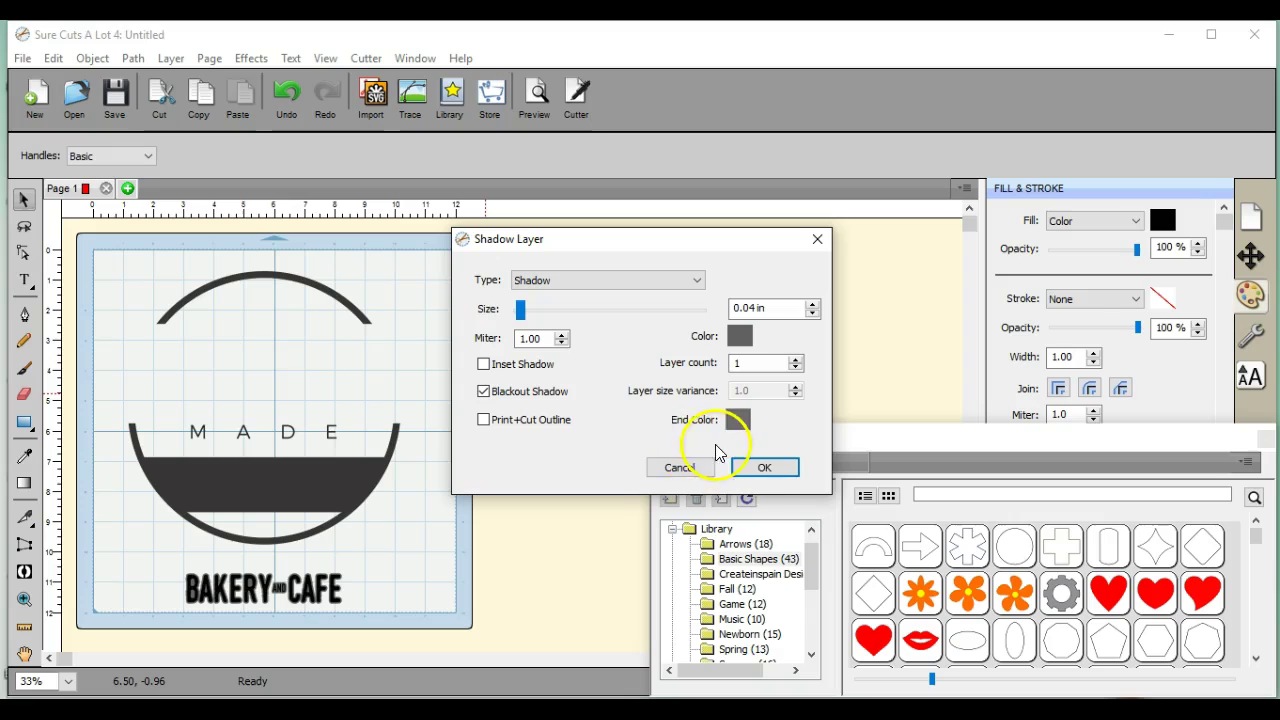
{"action": "left_click", "coordinate": [764, 470]}
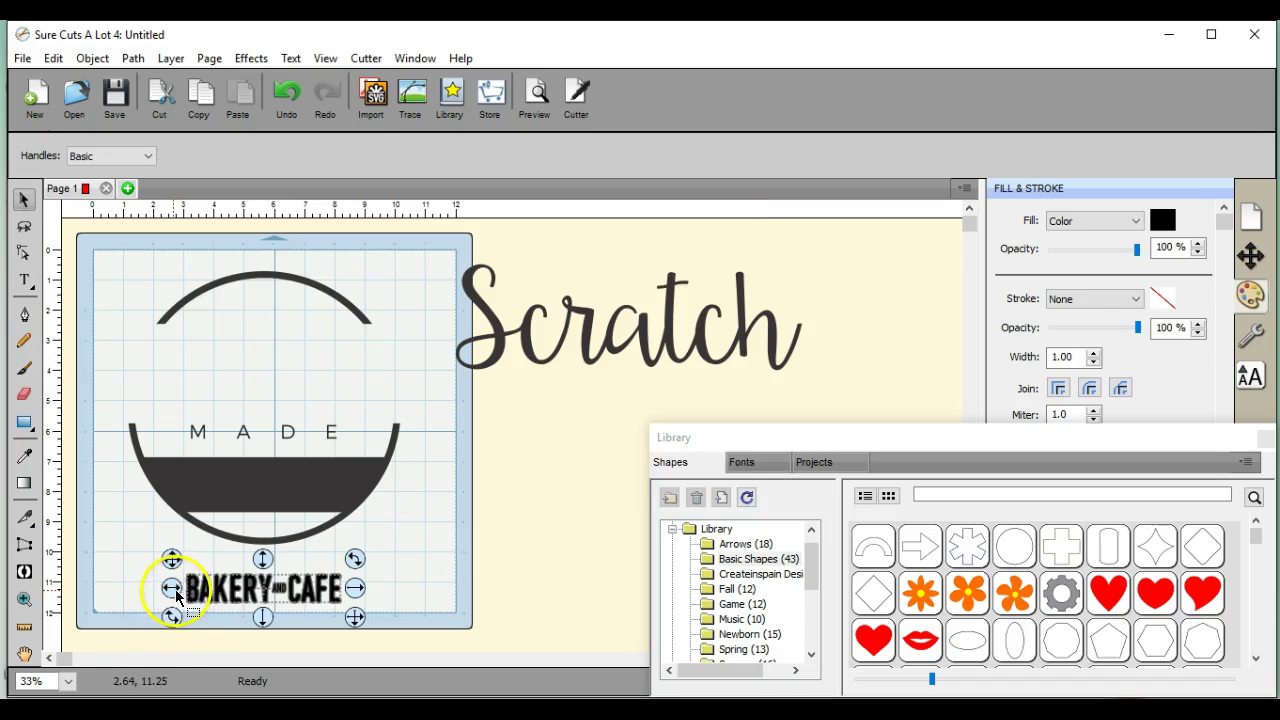
{"action": "left_click_drag", "start_coordinate": [172, 589], "coordinate": [383, 599]}
{"action": "left_click", "coordinate": [366, 606]}
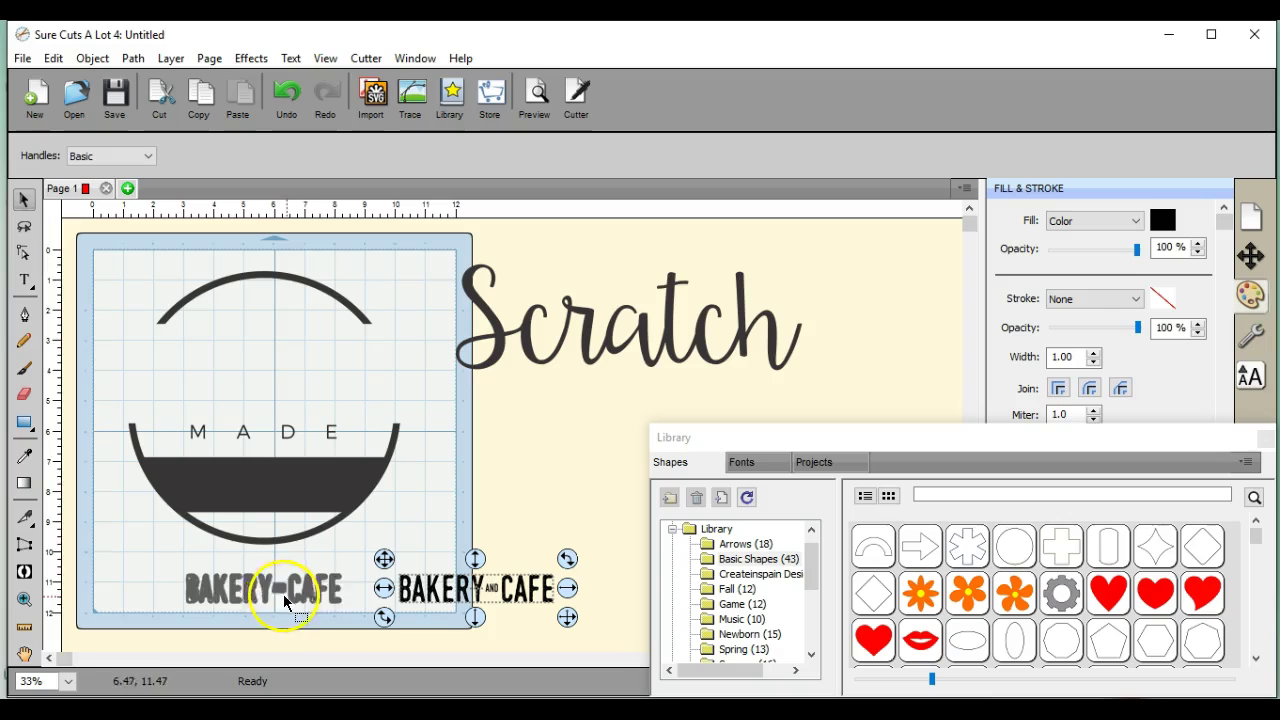
{"action": "left_click", "coordinate": [387, 595]}
{"action": "left_click_drag", "start_coordinate": [387, 595], "coordinate": [351, 589]}
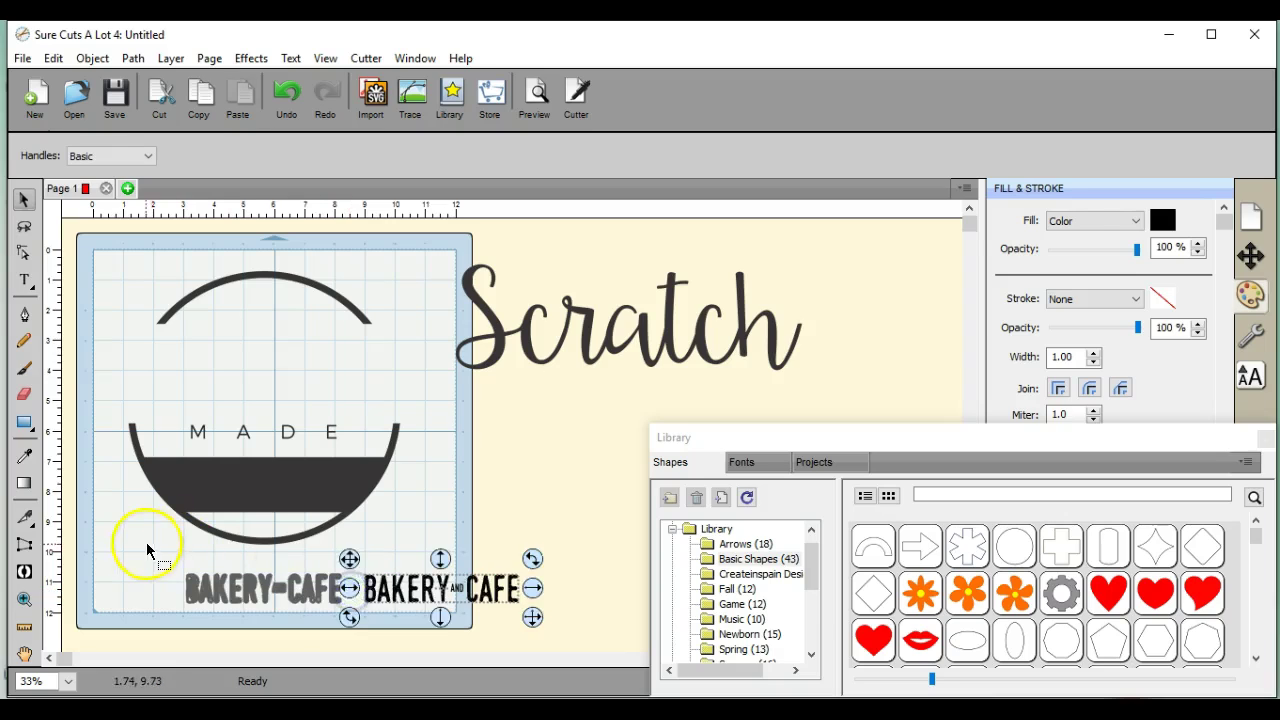
Delete the duplicate BAKERY AND CAFE shadow copy
{"action": "left_click_drag", "start_coordinate": [147, 549], "coordinate": [361, 629]}
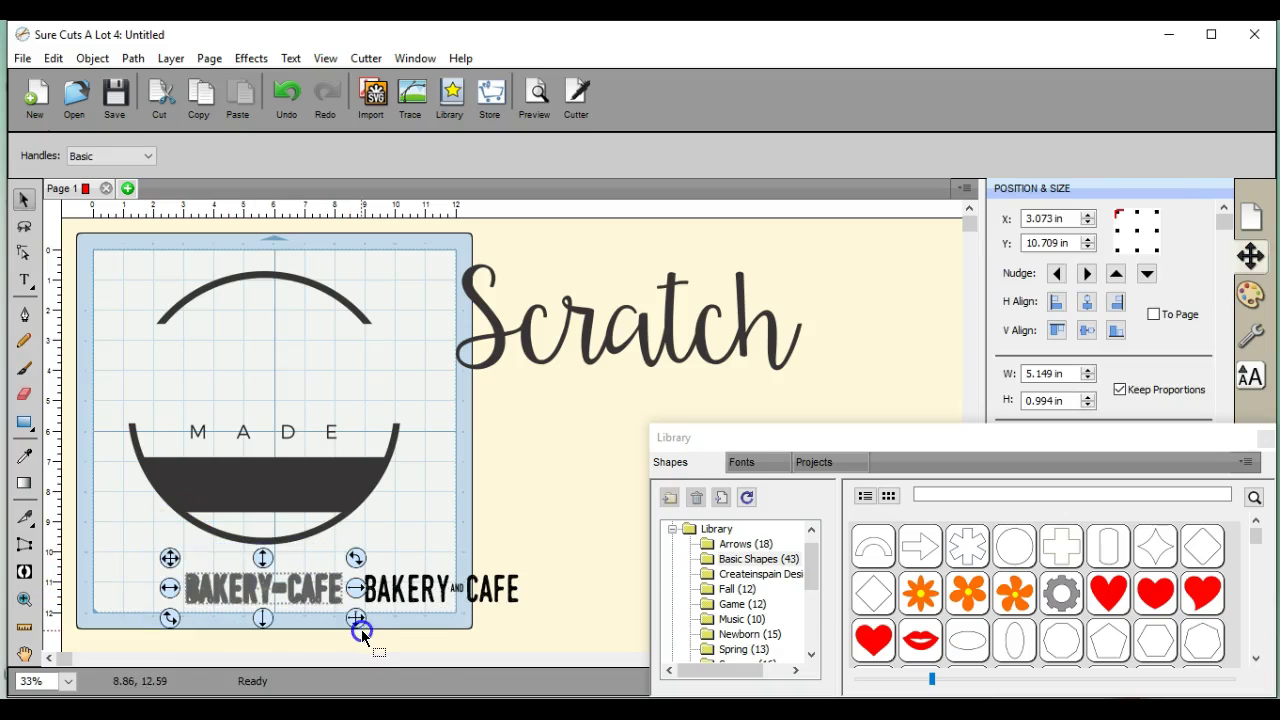
{"action": "right_click", "coordinate": [257, 581]}
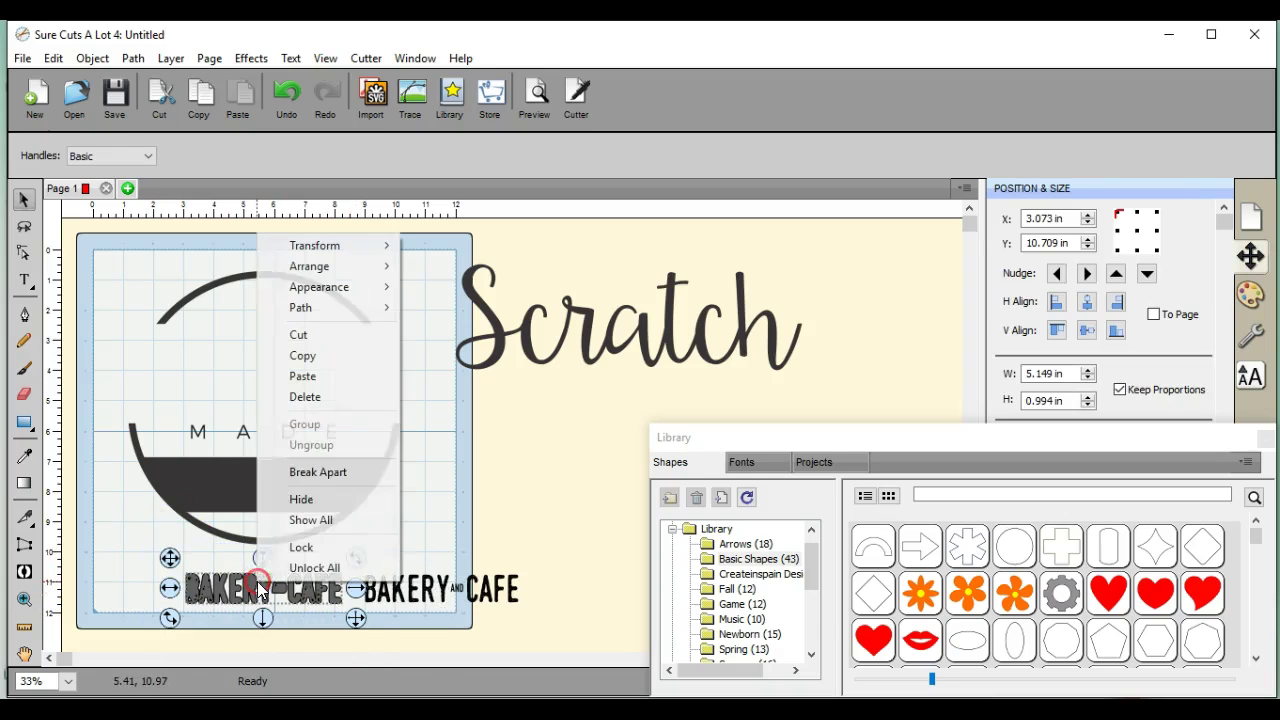
{"action": "left_click", "coordinate": [347, 406]}
Move the remaining BAKERY AND CAFE shape back under the circle and fit the mat in view
{"action": "left_click_drag", "start_coordinate": [347, 564], "coordinate": [545, 633]}
{"action": "left_click", "coordinate": [327, 566]}
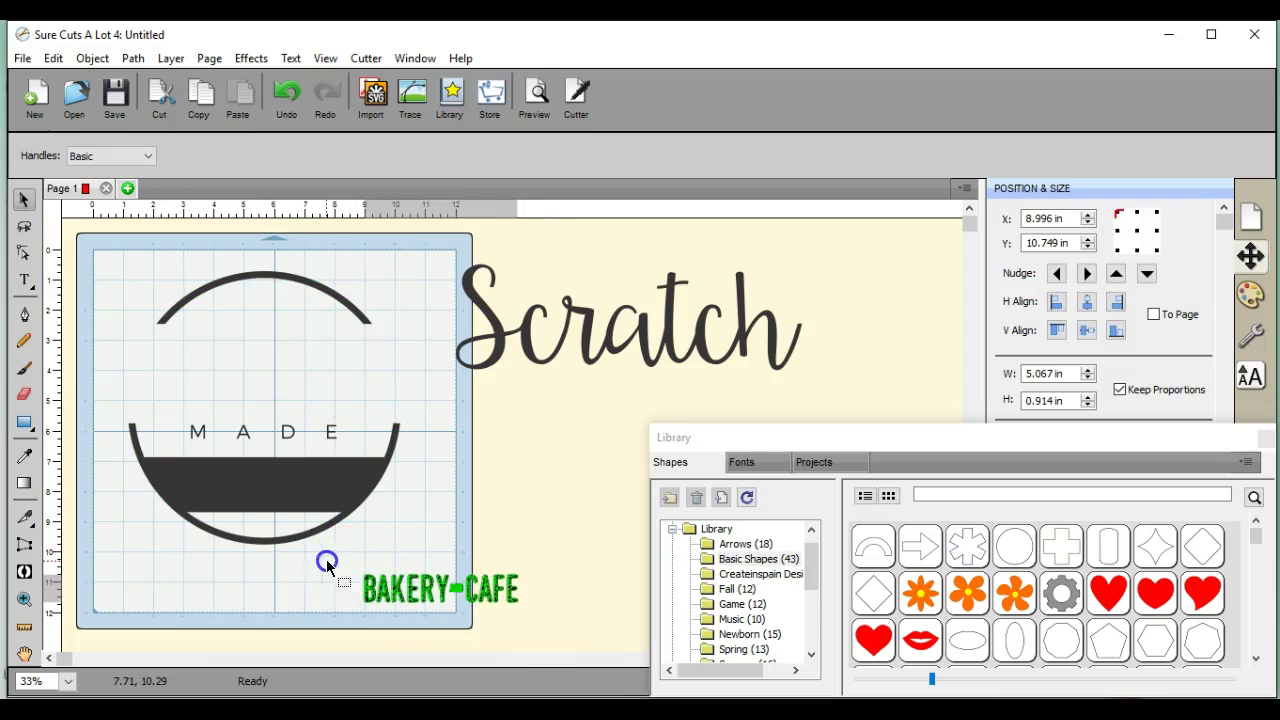
{"action": "mouse_move", "coordinate": [327, 566]}
{"action": "left_mouse_down"}
{"action": "mouse_move", "coordinate": [178, 566]}
{"action": "mouse_move", "coordinate": [363, 577]}
{"action": "mouse_move", "coordinate": [297, 583]}
{"action": "mouse_move", "coordinate": [349, 576]}
{"action": "left_mouse_up"}
{"action": "double_click", "coordinate": [25, 653]}
{"action": "left_click", "coordinate": [134, 59]}
Simplify the BAKERY AND CAFE shape four times, reducing nodes 849 → 800 → 749 → 719 → 710
{"action": "left_click", "coordinate": [180, 180]}
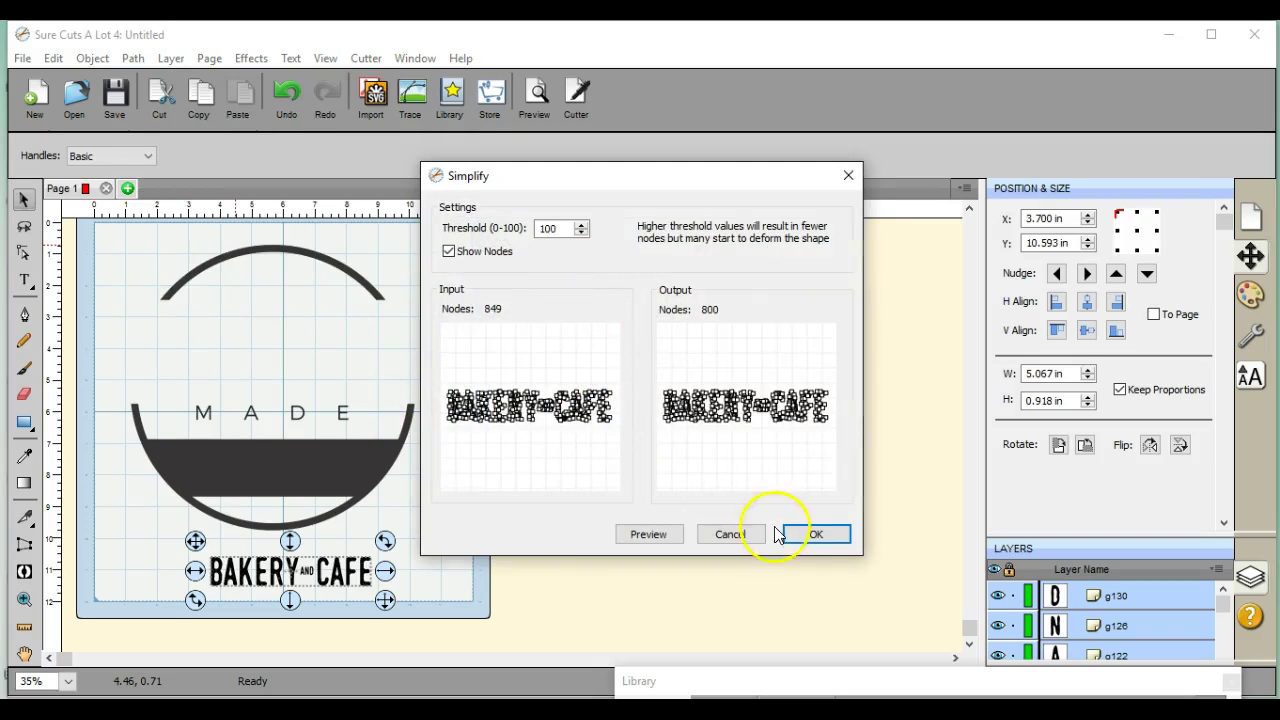
{"action": "left_click", "coordinate": [815, 536]}
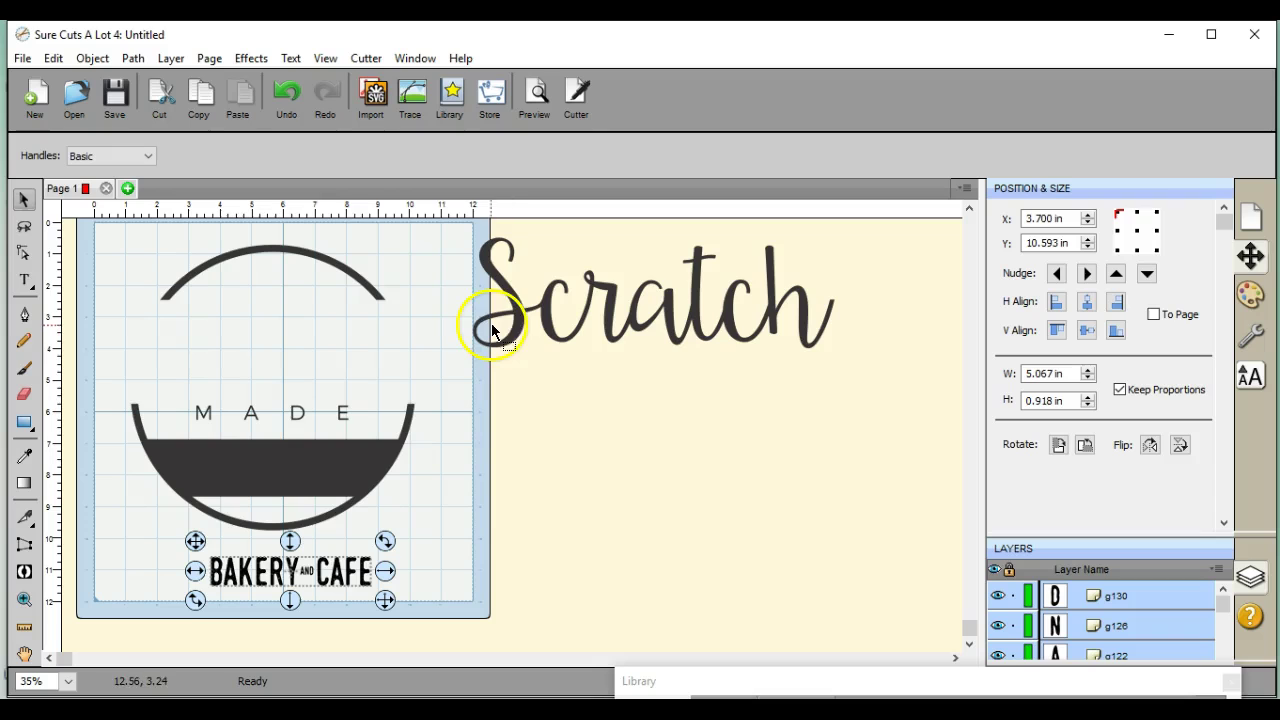
{"action": "left_click", "coordinate": [135, 60]}
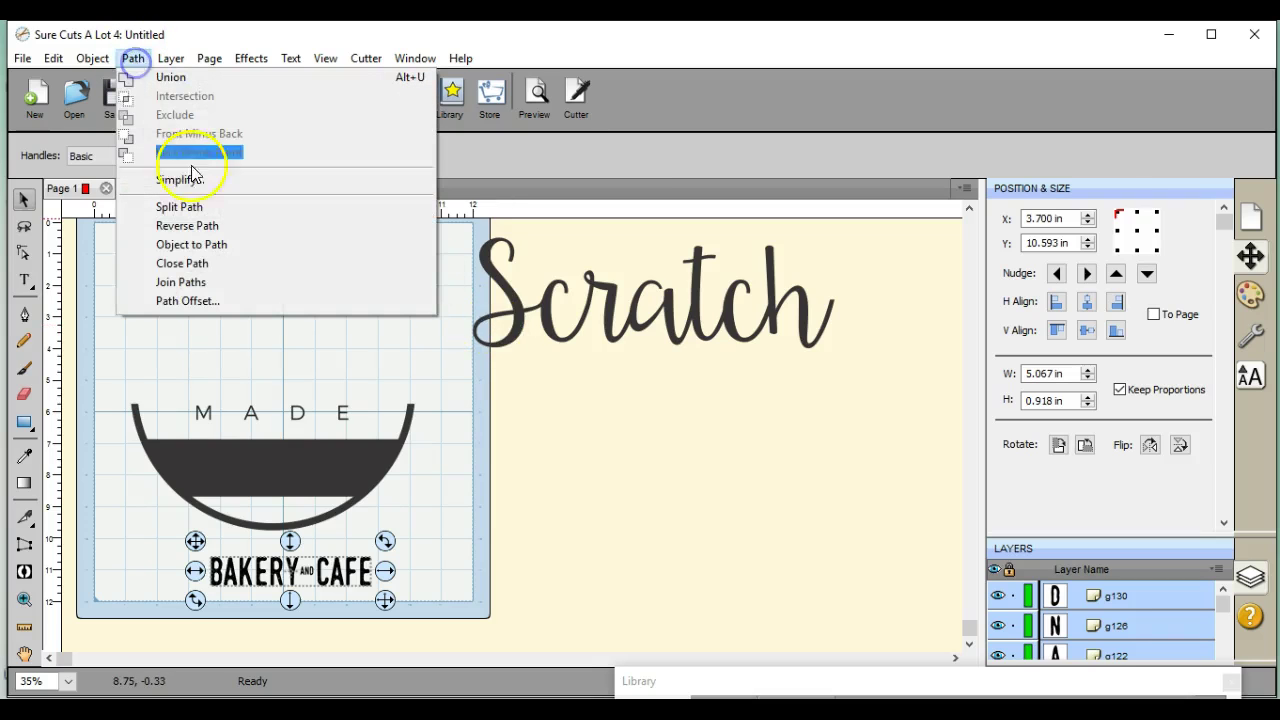
{"action": "left_click", "coordinate": [194, 183]}
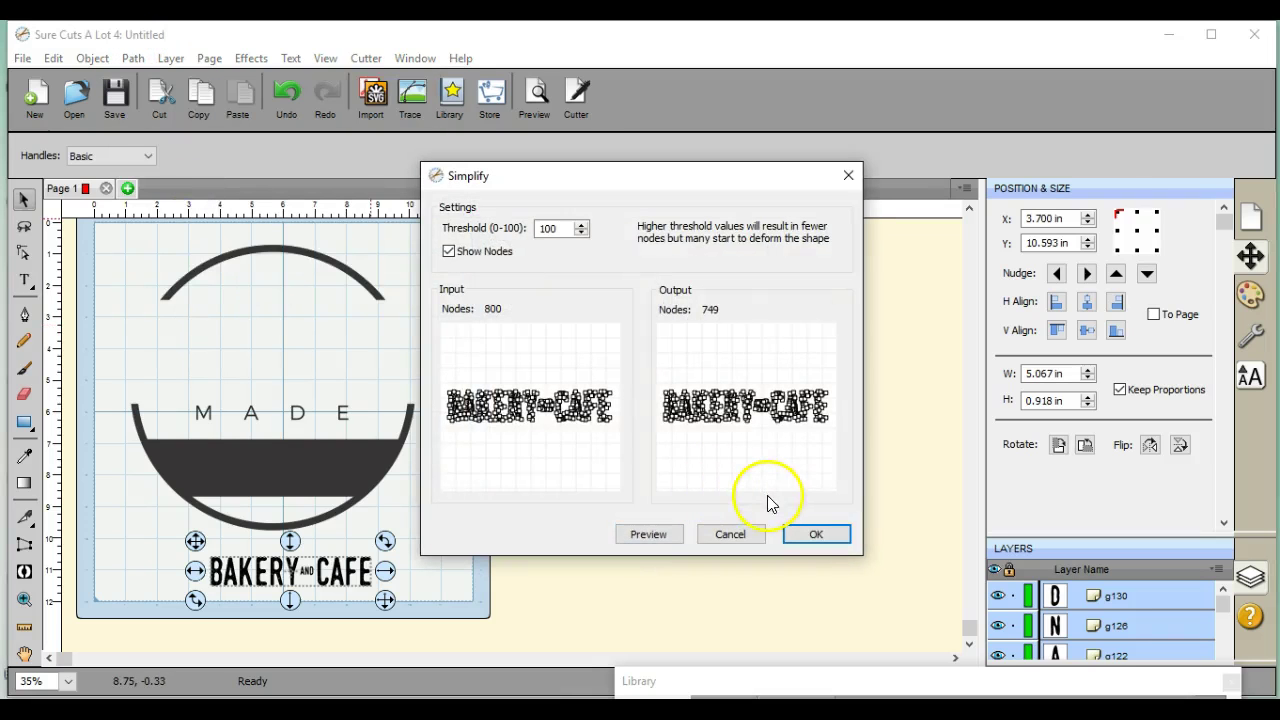
{"action": "left_click", "coordinate": [807, 530]}
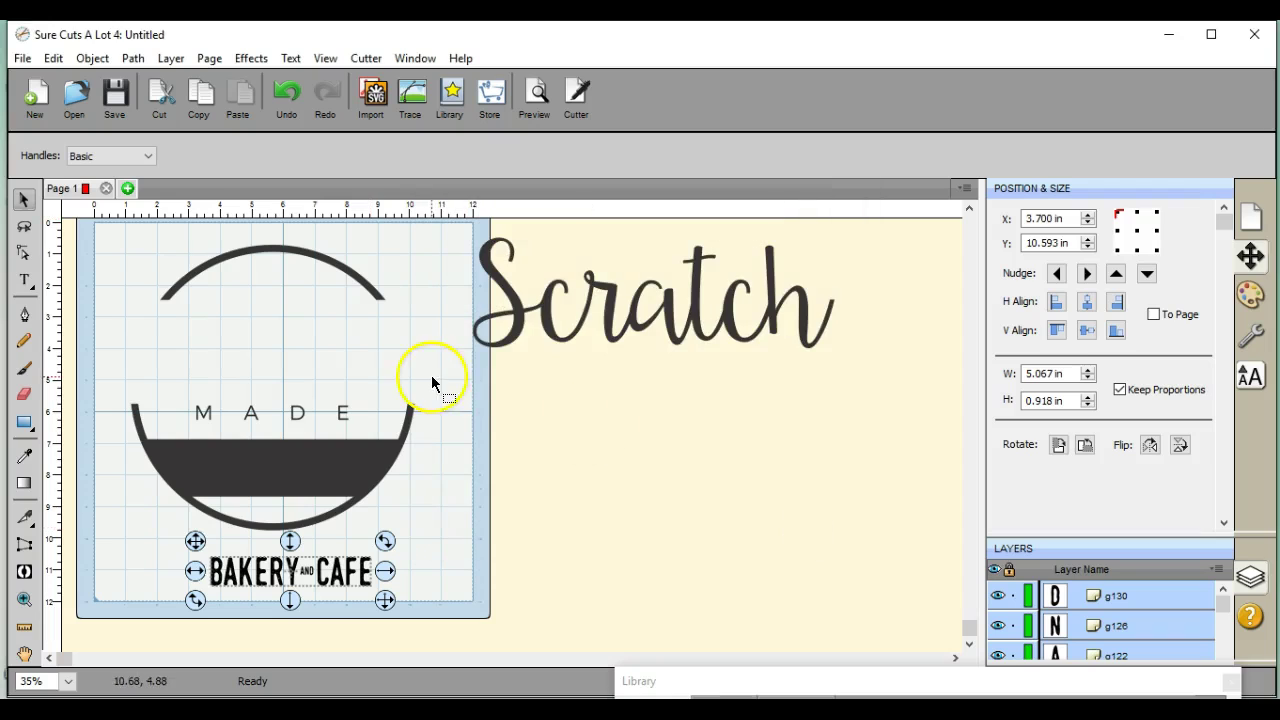
{"action": "left_click", "coordinate": [133, 59]}
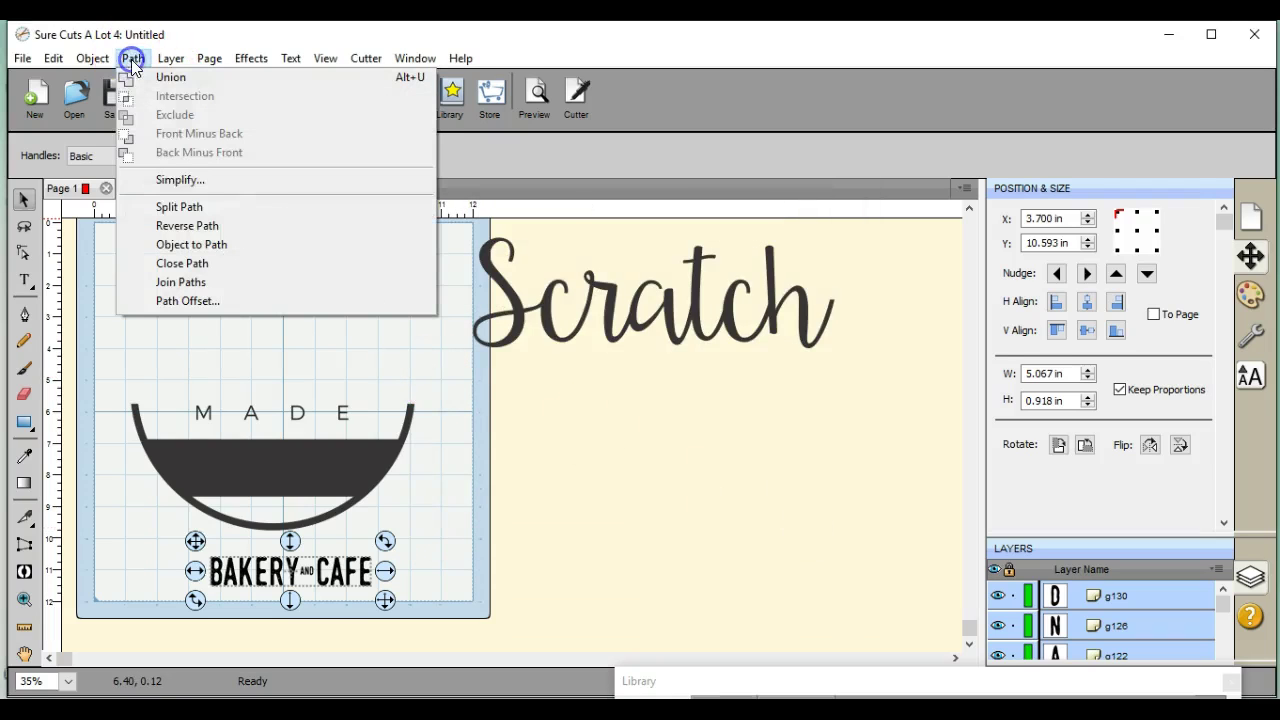
{"action": "left_click", "coordinate": [200, 179]}
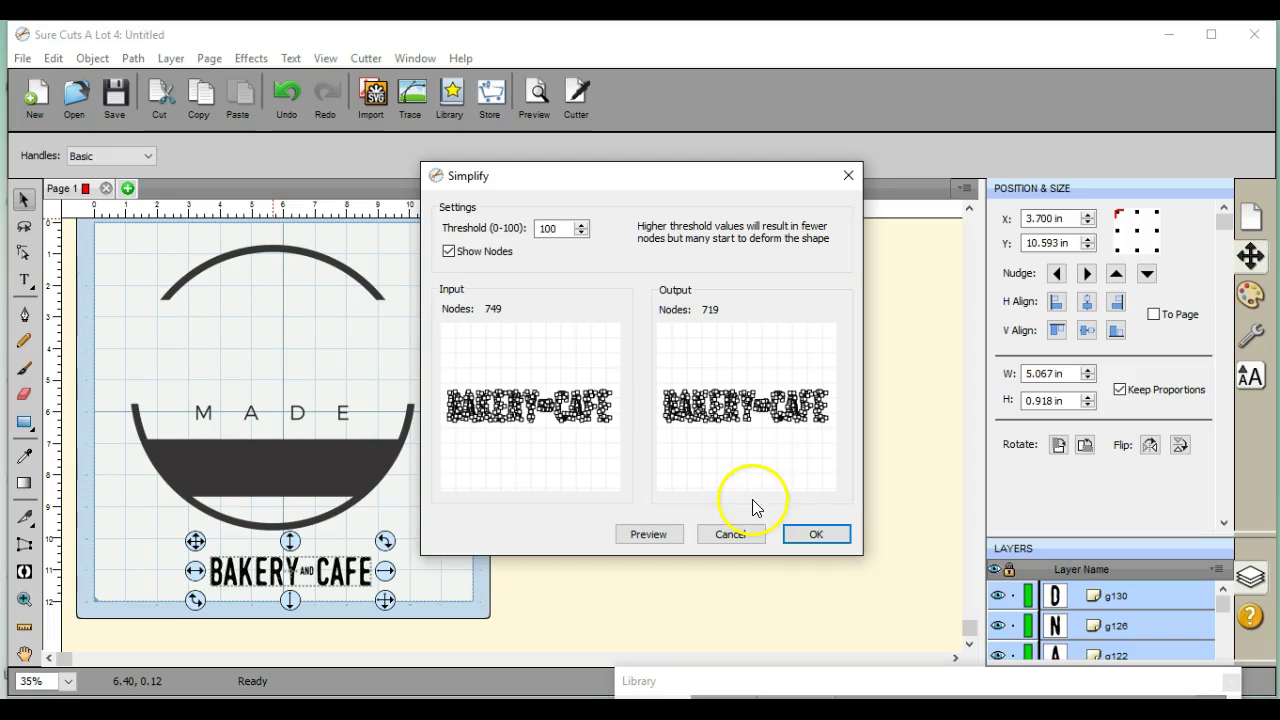
{"action": "left_click", "coordinate": [818, 535]}
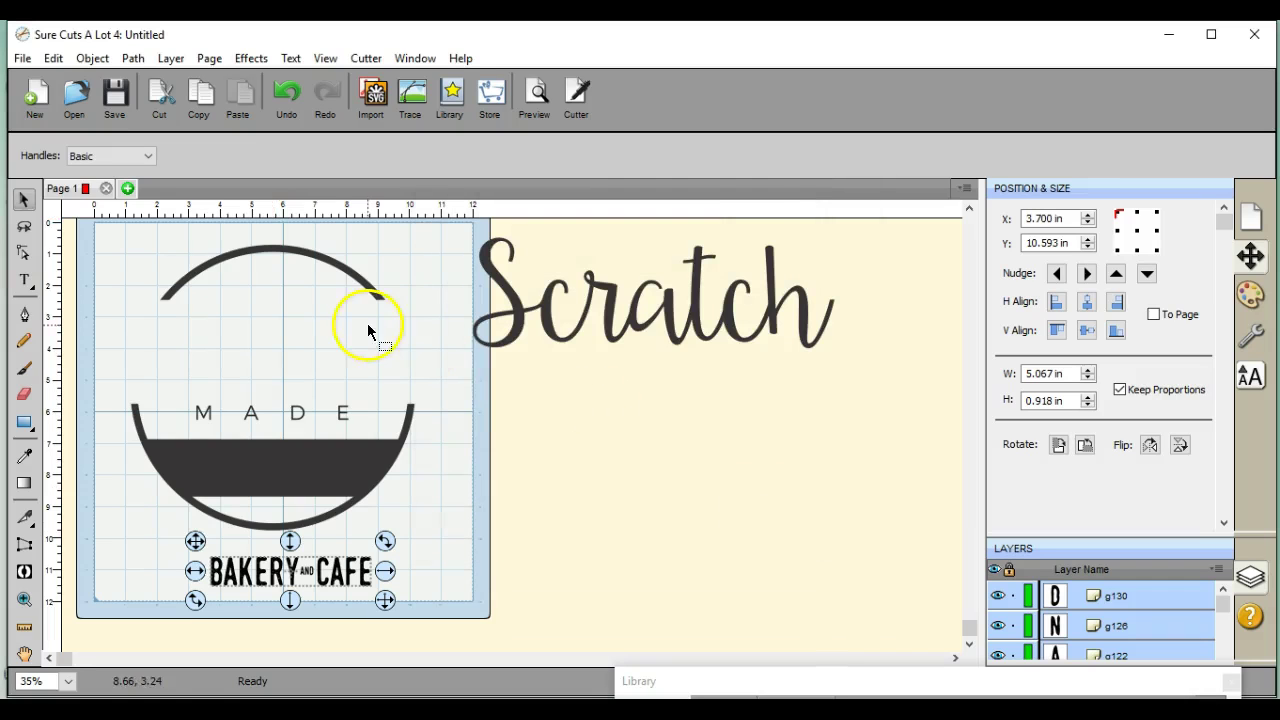
{"action": "left_click", "coordinate": [133, 59]}
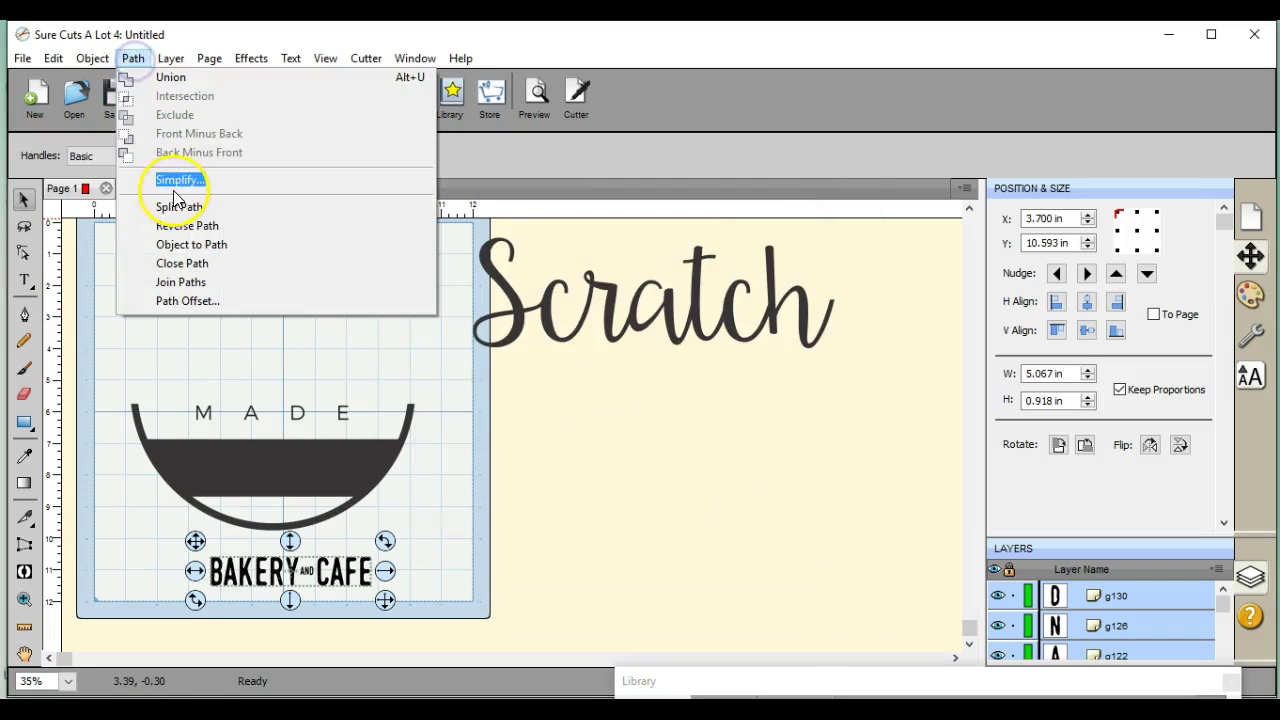
{"action": "left_click", "coordinate": [174, 183]}
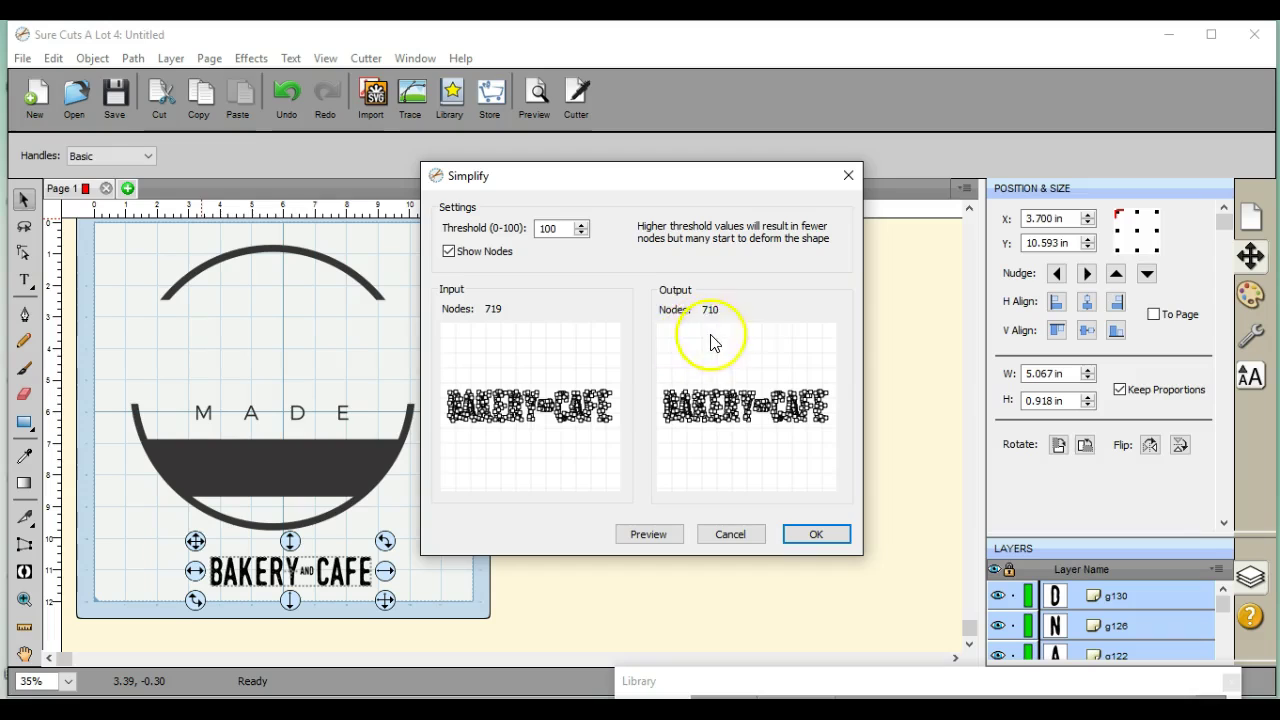
{"action": "left_click", "coordinate": [812, 538]}
Select all the BAKERY AND CAFE letters and zoom to 200%
{"action": "left_click", "coordinate": [550, 512]}
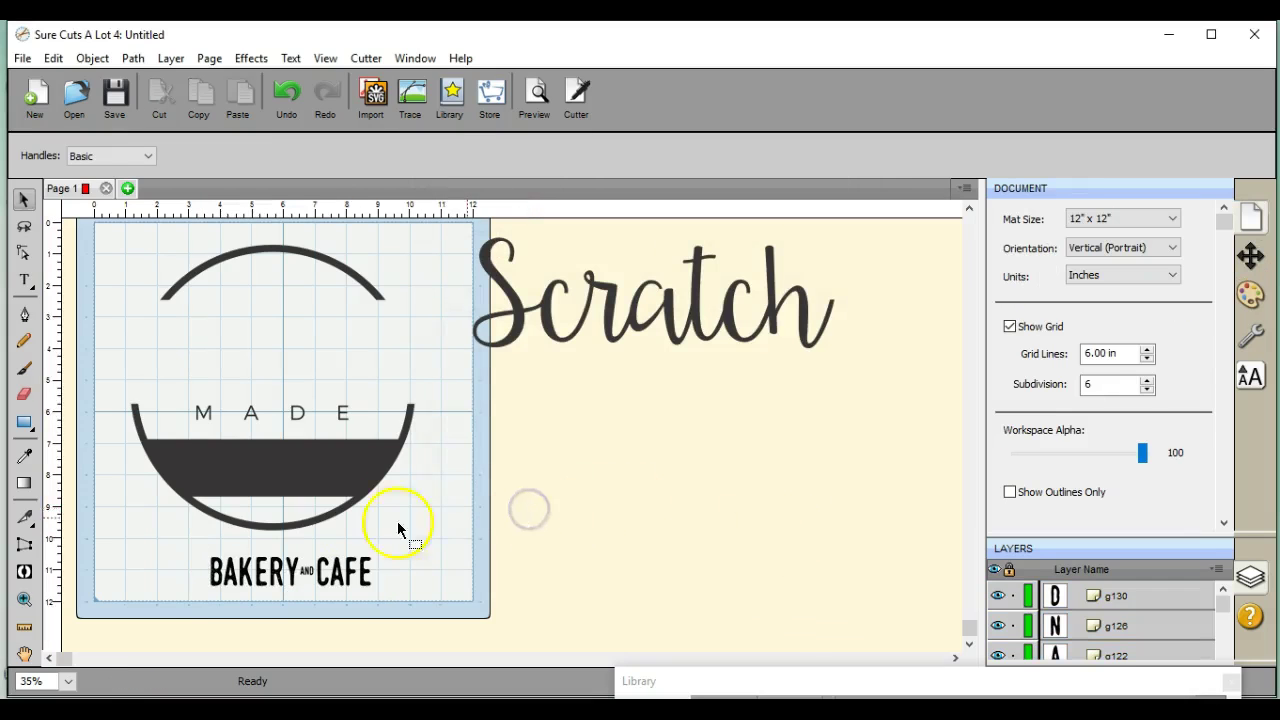
{"action": "left_click_drag", "start_coordinate": [196, 541], "coordinate": [397, 620]}
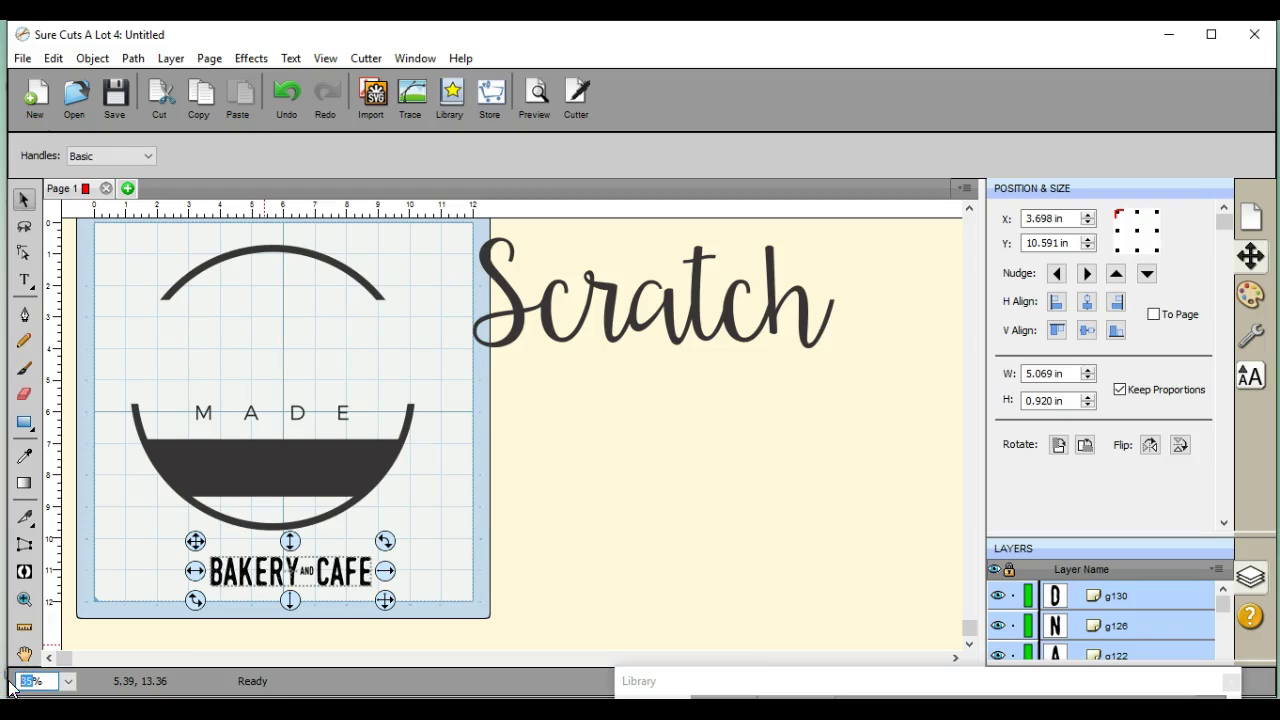
{"action": "key", "text": "Return"}
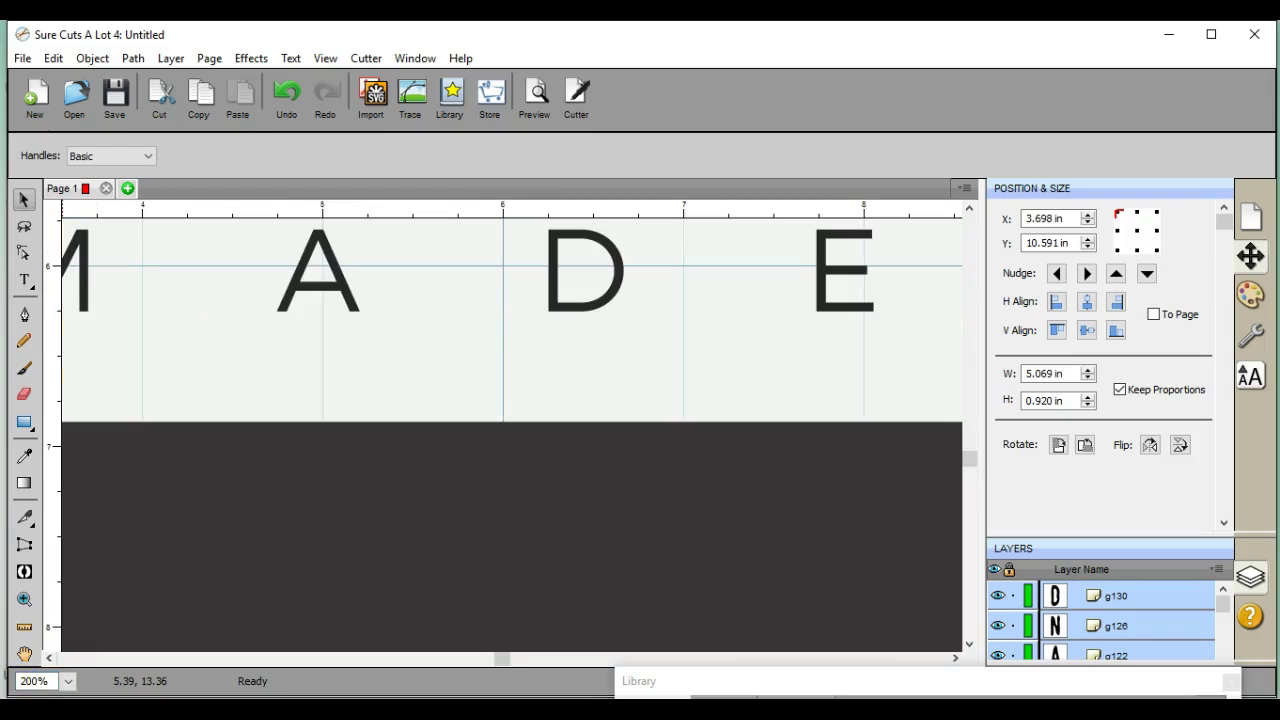
{"action": "left_click_drag", "start_coordinate": [971, 460], "coordinate": [968, 597]}
Paint over the B's speckles with the Brush tool at 0.10 in size
{"action": "left_click", "coordinate": [25, 368]}
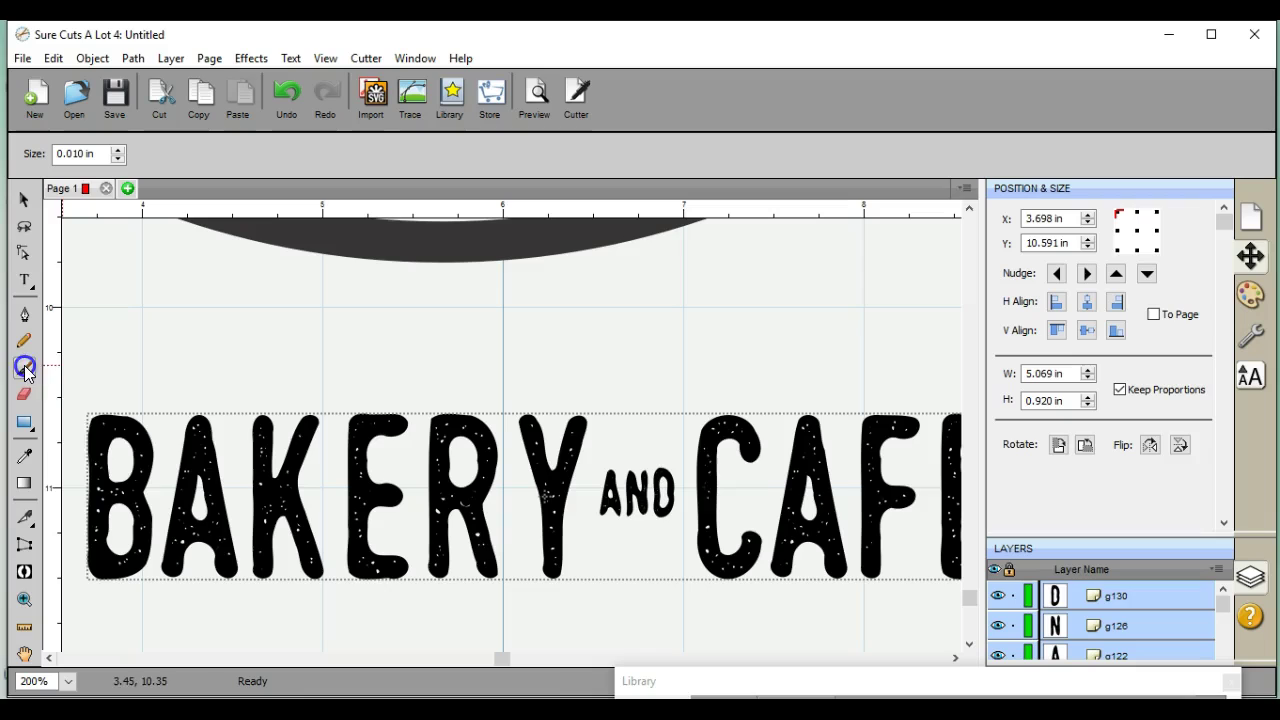
{"action": "left_click", "coordinate": [117, 149]}
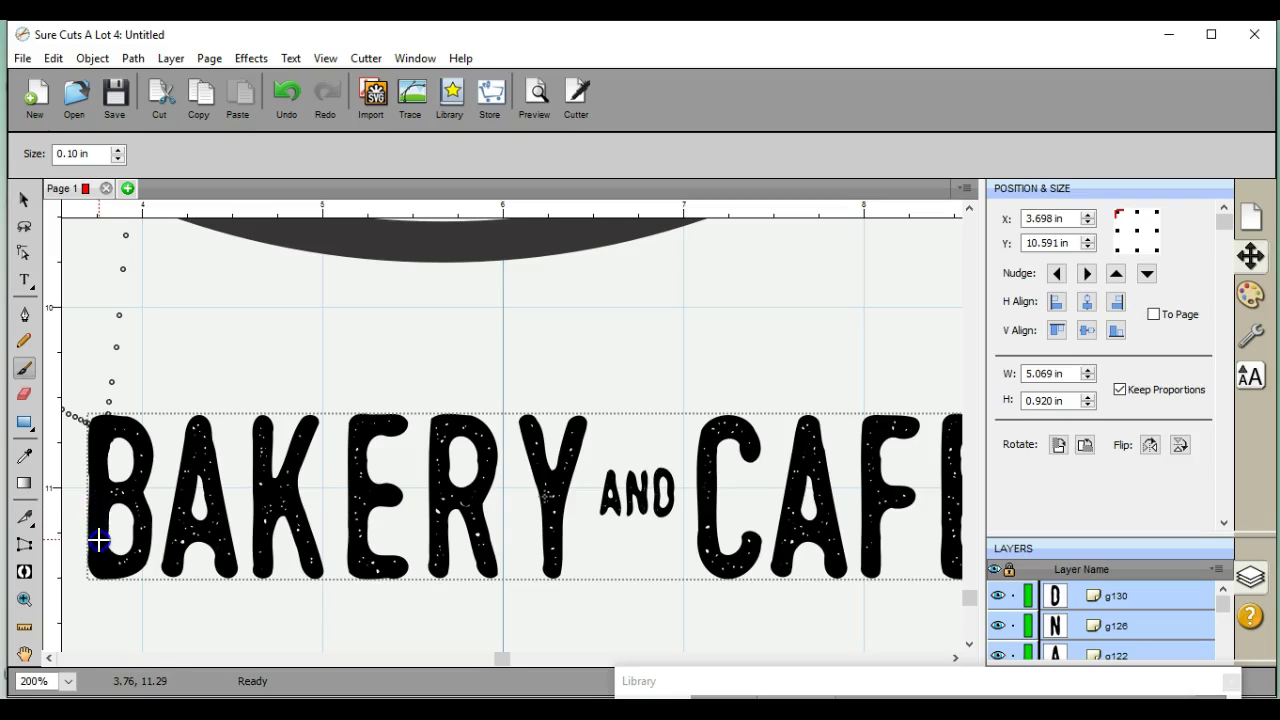
{"action": "left_click_drag", "start_coordinate": [97, 540], "coordinate": [105, 550]}
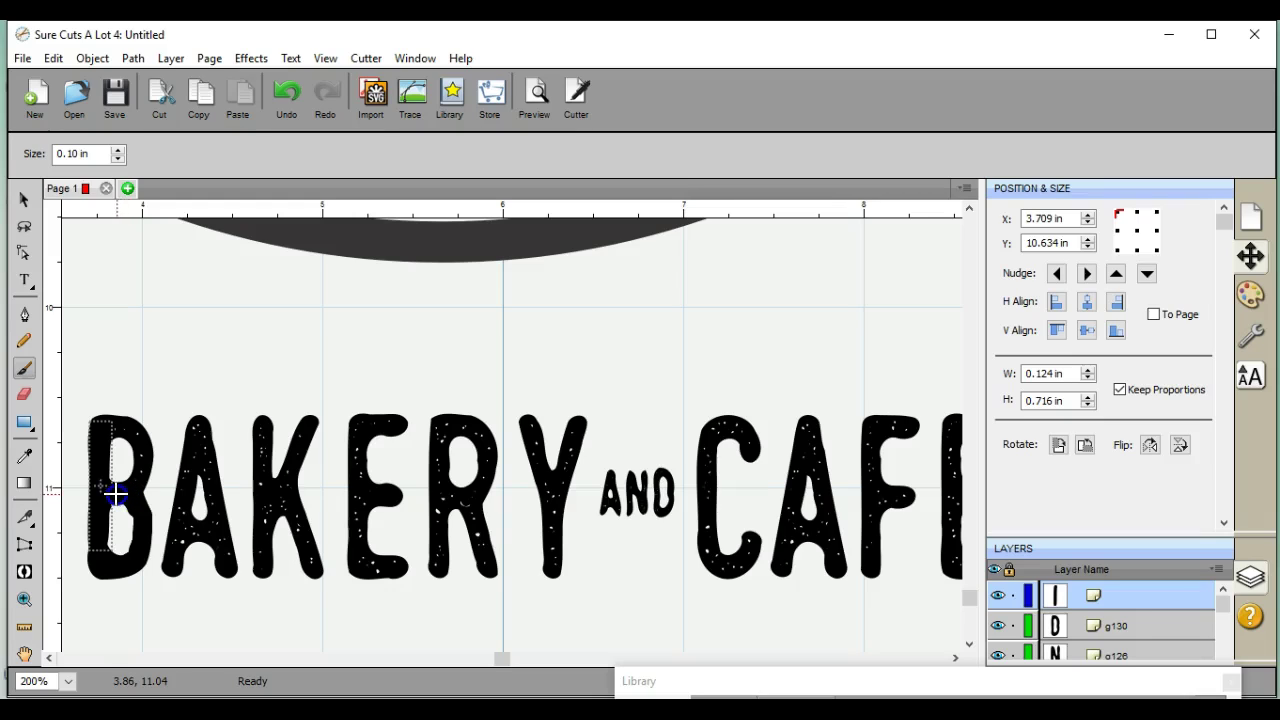
{"action": "mouse_move", "coordinate": [111, 490]}
{"action": "left_mouse_down"}
{"action": "mouse_move", "coordinate": [126, 486]}
{"action": "mouse_move", "coordinate": [126, 451]}
{"action": "mouse_move", "coordinate": [108, 428]}
{"action": "left_mouse_up"}
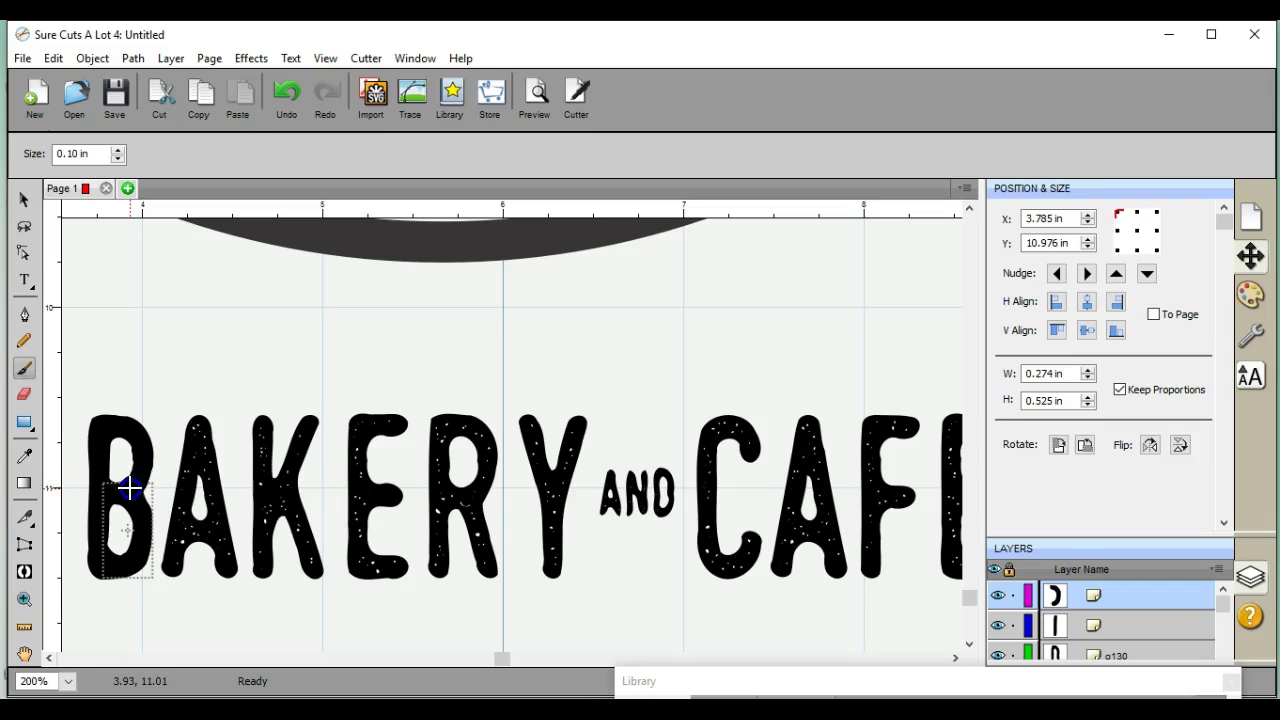
{"action": "mouse_move", "coordinate": [130, 488]}
{"action": "left_mouse_down"}
{"action": "mouse_move", "coordinate": [109, 549]}
{"action": "mouse_move", "coordinate": [34, 643]}
{"action": "mouse_move", "coordinate": [46, 662]}
{"action": "left_mouse_up"}
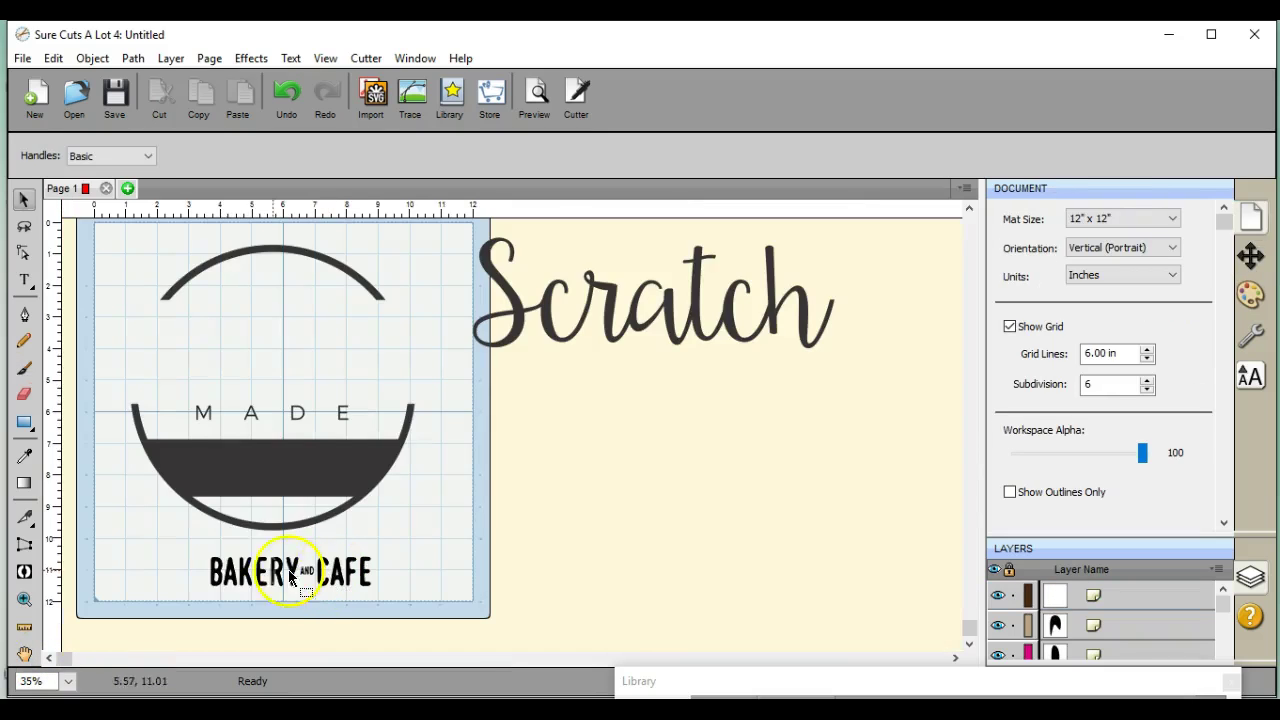
Zoom to 100%, scroll down, and marquee-select all the BAKERY AND CAFE lettering
{"action": "left_click", "coordinate": [67, 681]}
{"action": "left_click", "coordinate": [72, 641]}
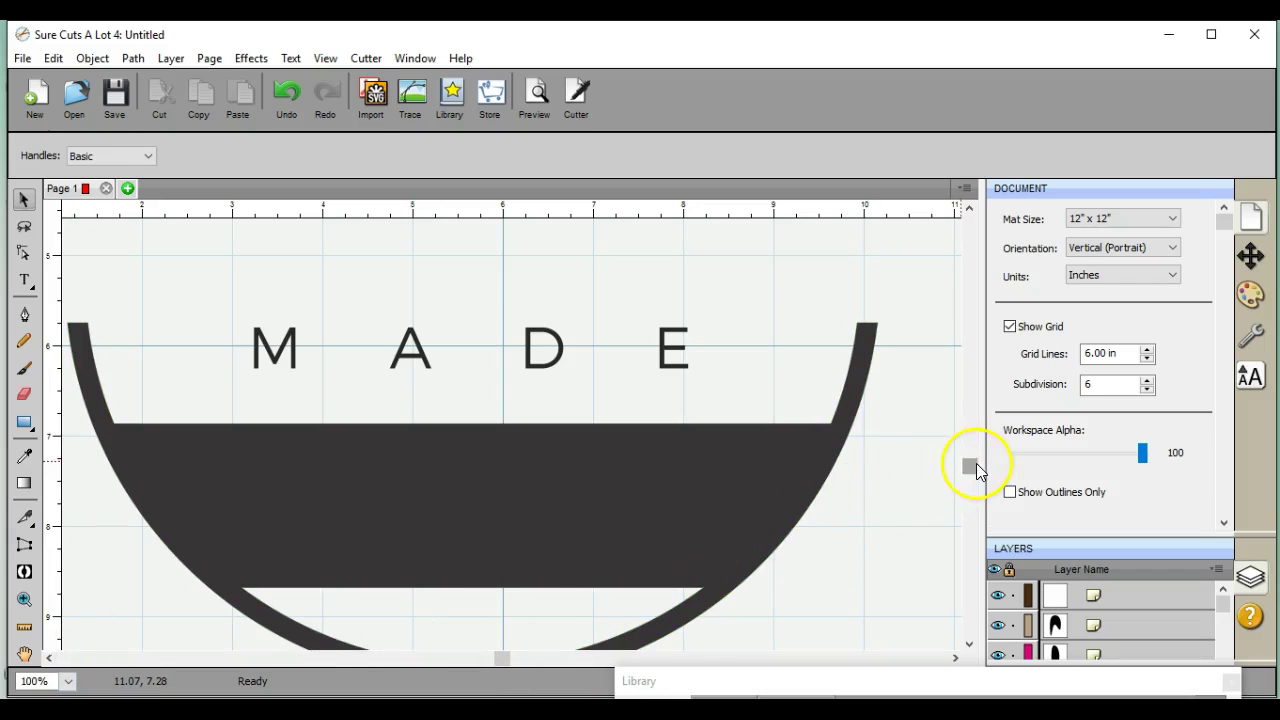
{"action": "left_click_drag", "start_coordinate": [969, 466], "coordinate": [971, 616]}
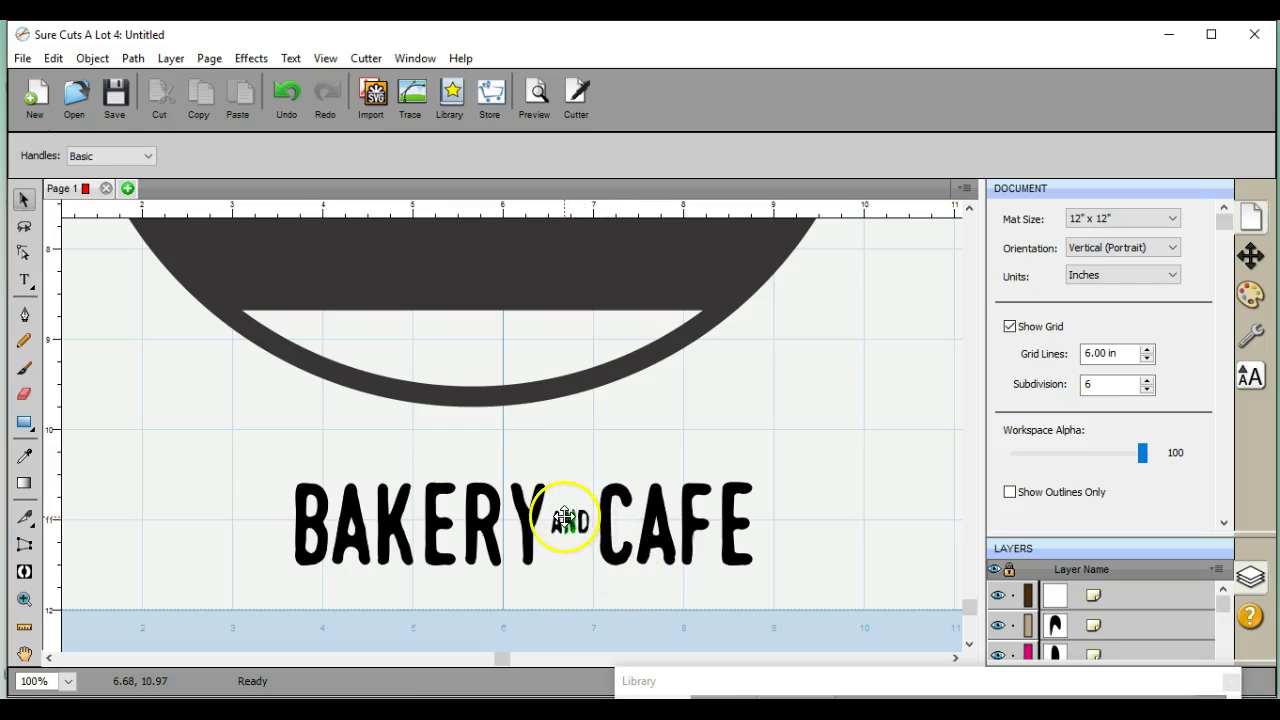
{"action": "left_click_drag", "start_coordinate": [235, 464], "coordinate": [813, 598]}
Union the BAKERY AND CAFE letters with their brush strokes, then preview the cut lines
{"action": "left_click", "coordinate": [140, 61]}
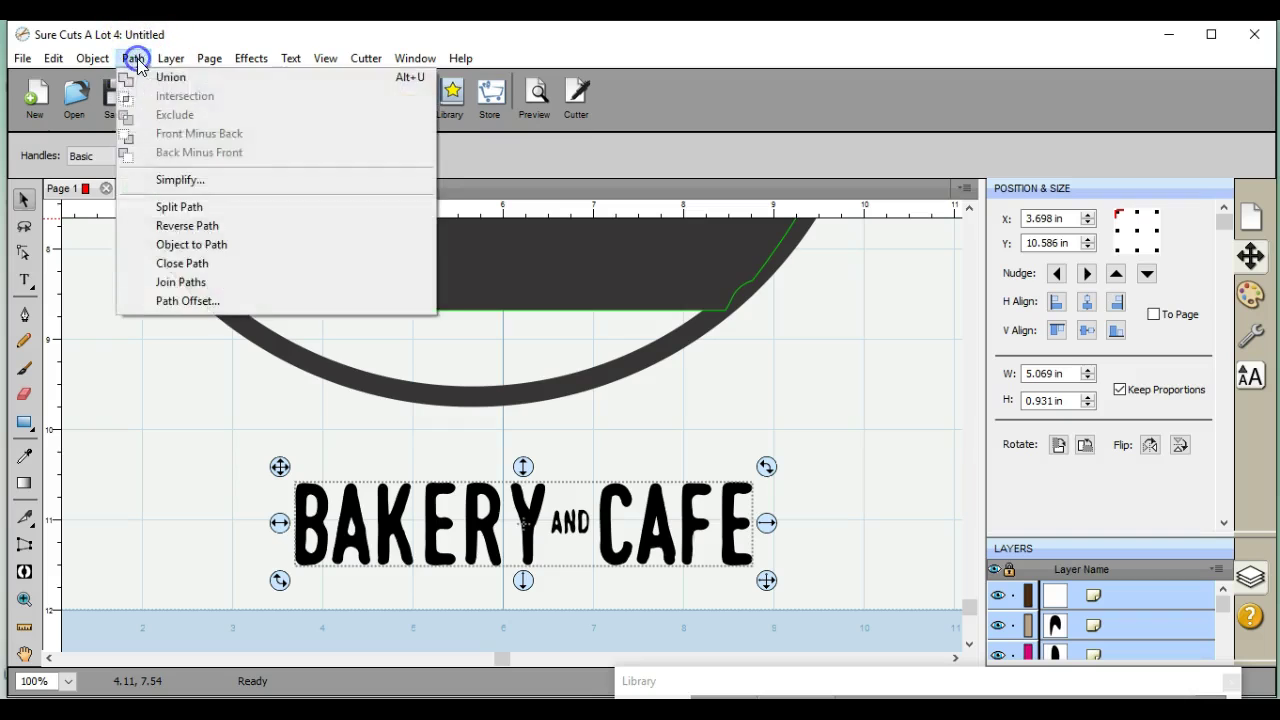
{"action": "left_click", "coordinate": [165, 80]}
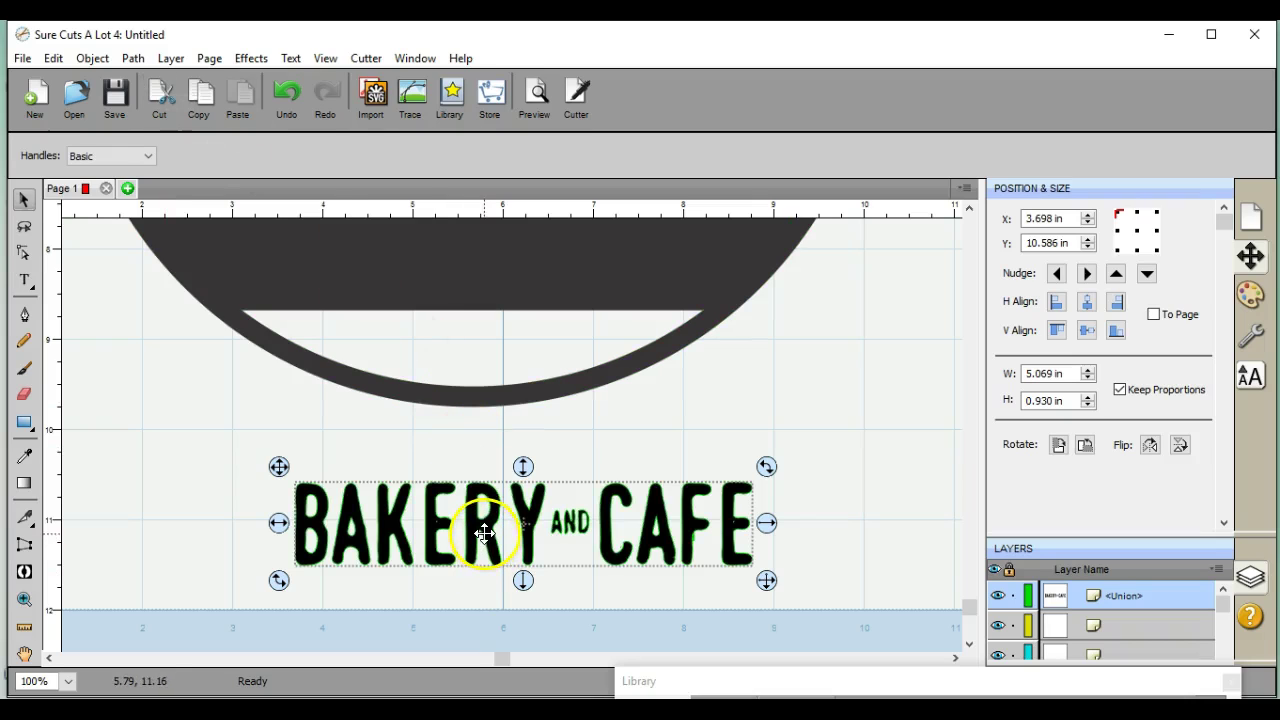
{"action": "left_click", "coordinate": [533, 100]}
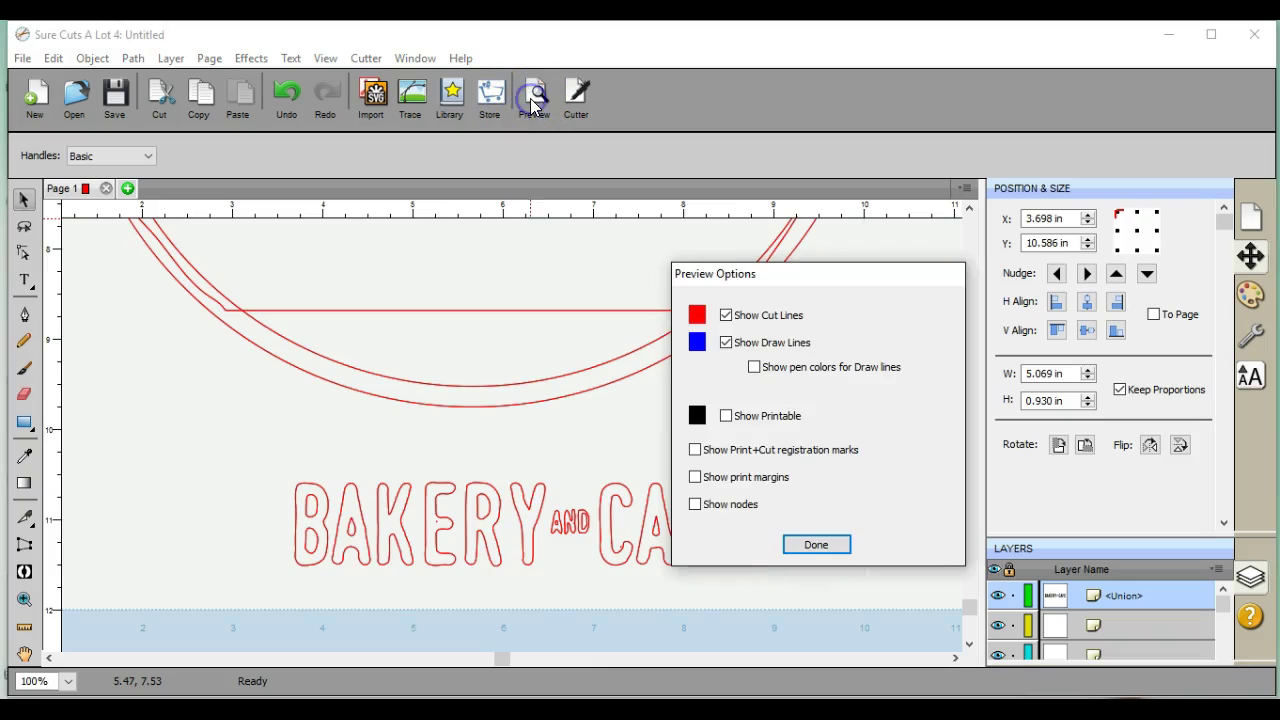
{"action": "left_click_drag", "start_coordinate": [879, 277], "coordinate": [1033, 273]}
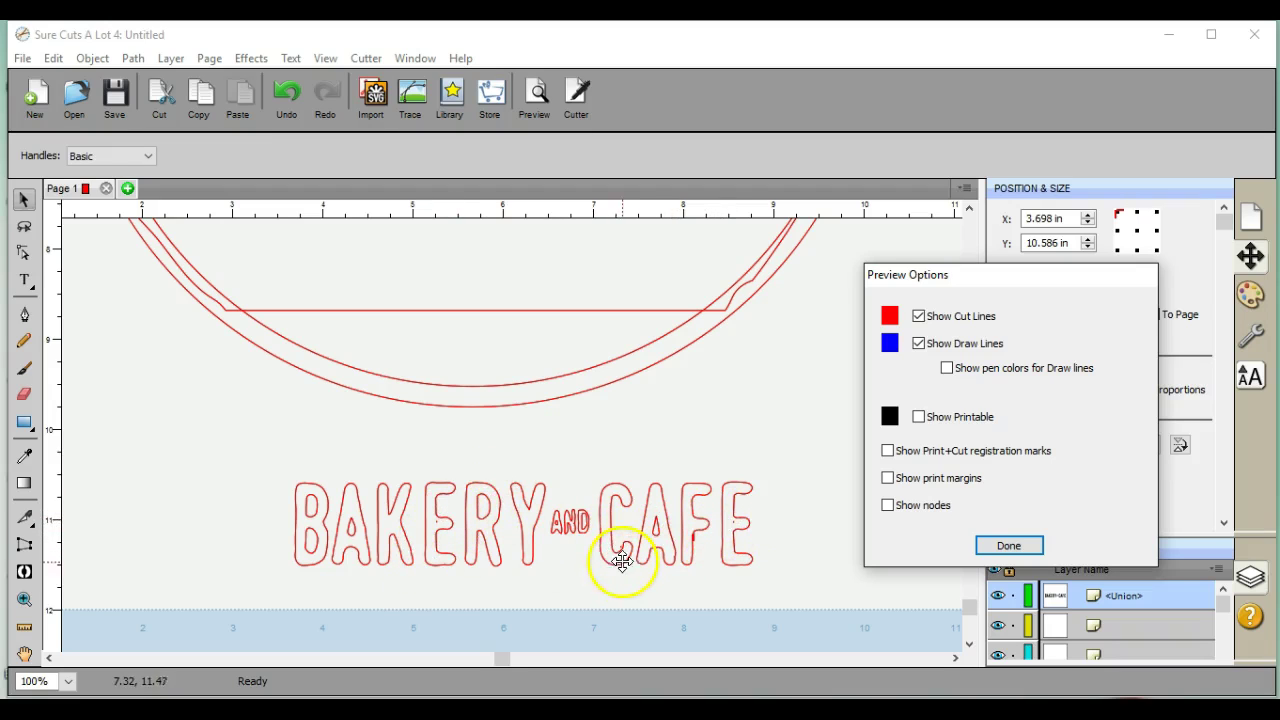
{"action": "left_click", "coordinate": [1028, 545]}
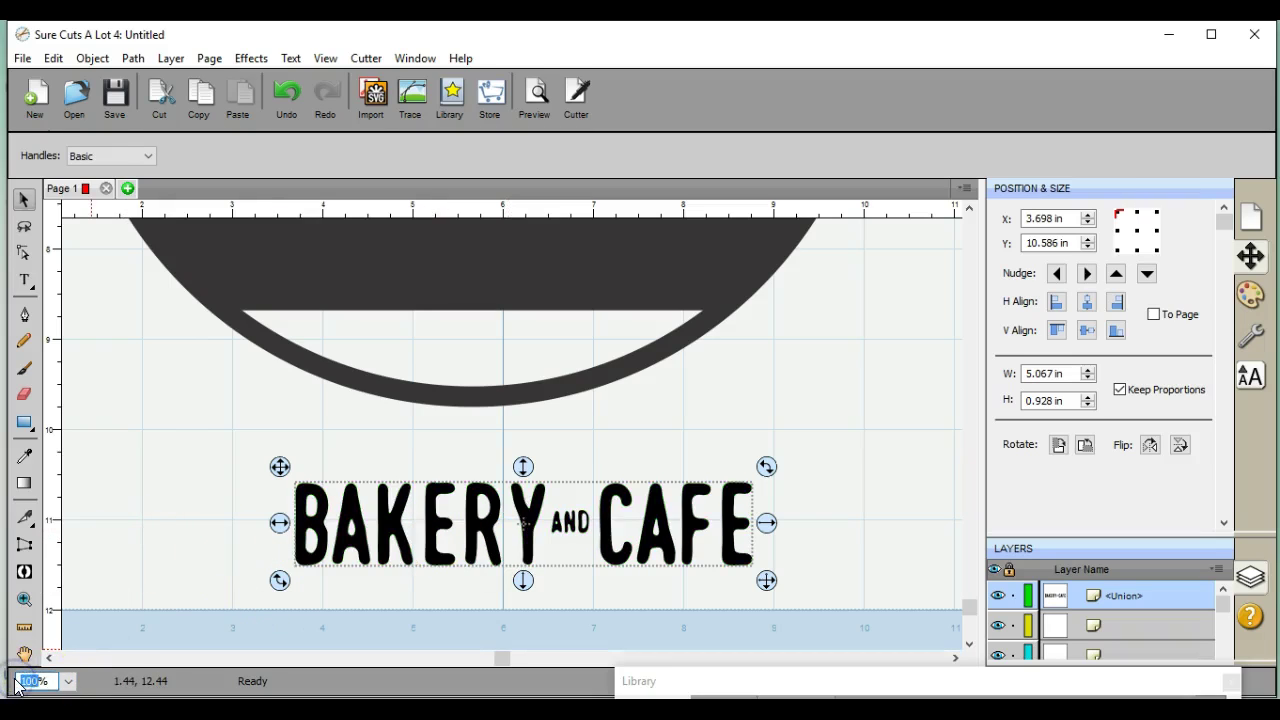
At 35% zoom, union the arc, MADE and bowl band, then move BAKERY AND CAFE into the band
{"action": "key", "text": "Return"}
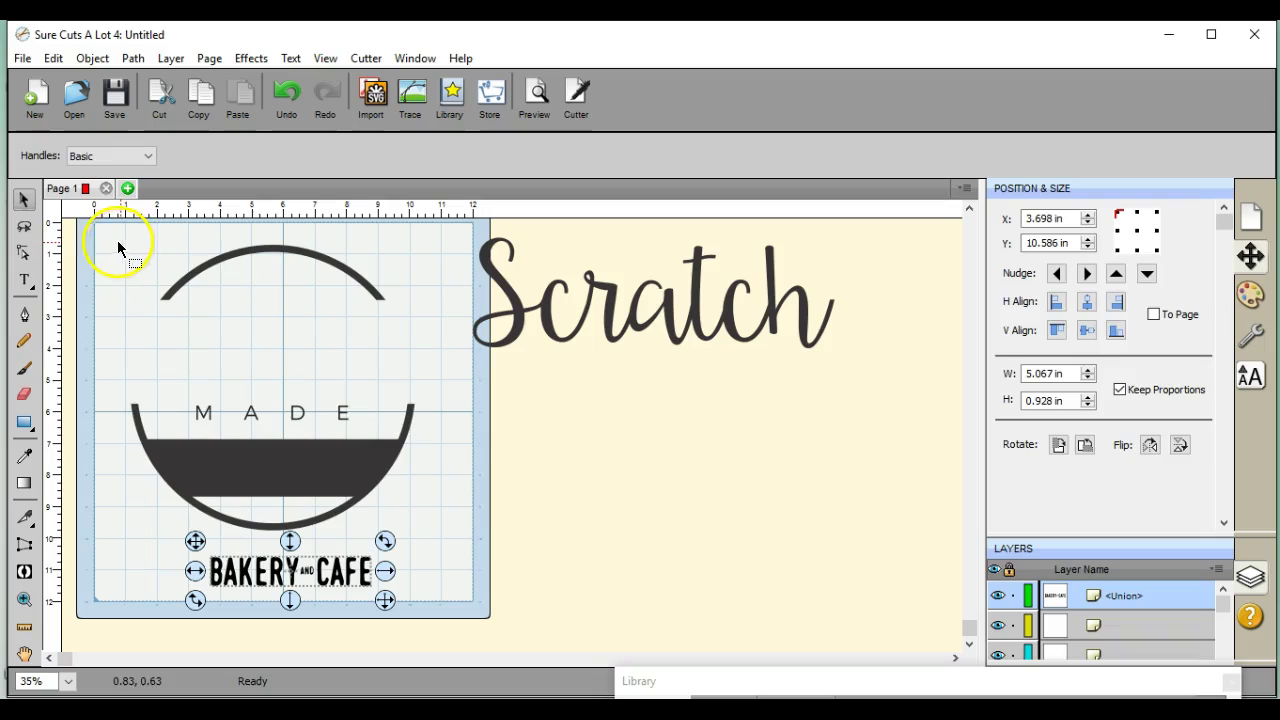
{"action": "left_click_drag", "start_coordinate": [102, 231], "coordinate": [446, 543]}
{"action": "left_click", "coordinate": [133, 58]}
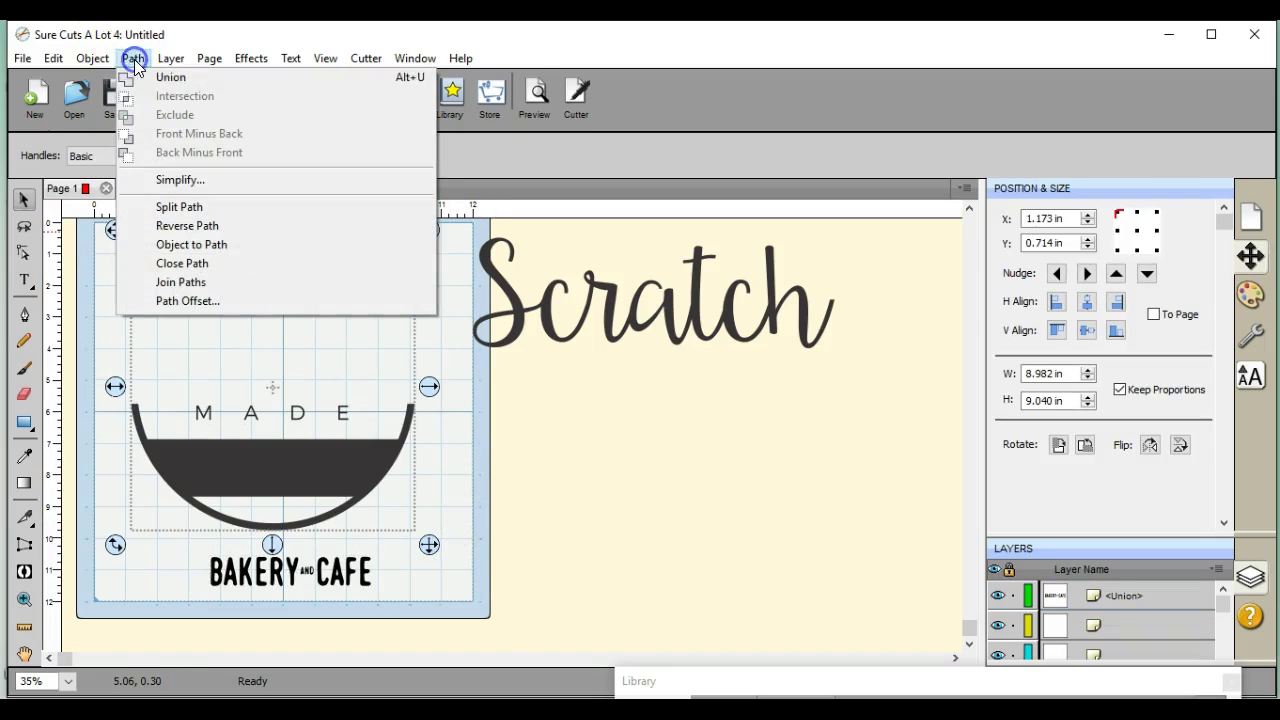
{"action": "left_click", "coordinate": [164, 80]}
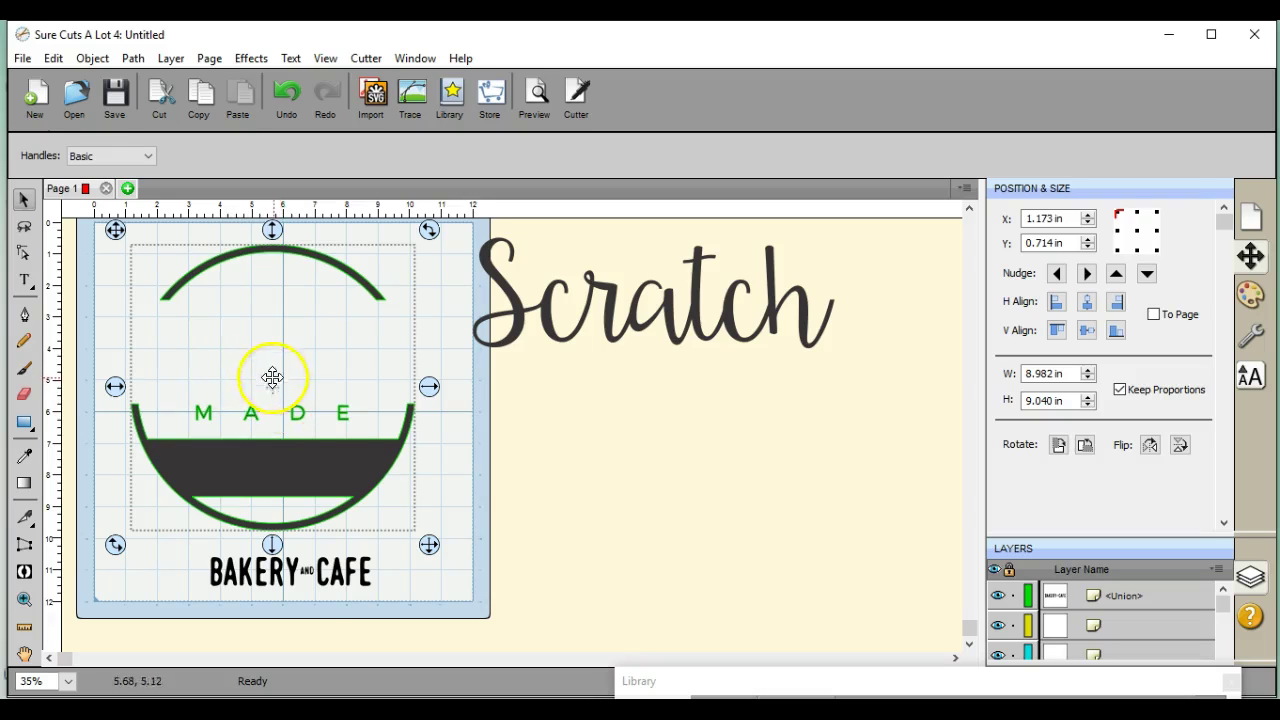
{"action": "left_click_drag", "start_coordinate": [295, 590], "coordinate": [273, 481]}
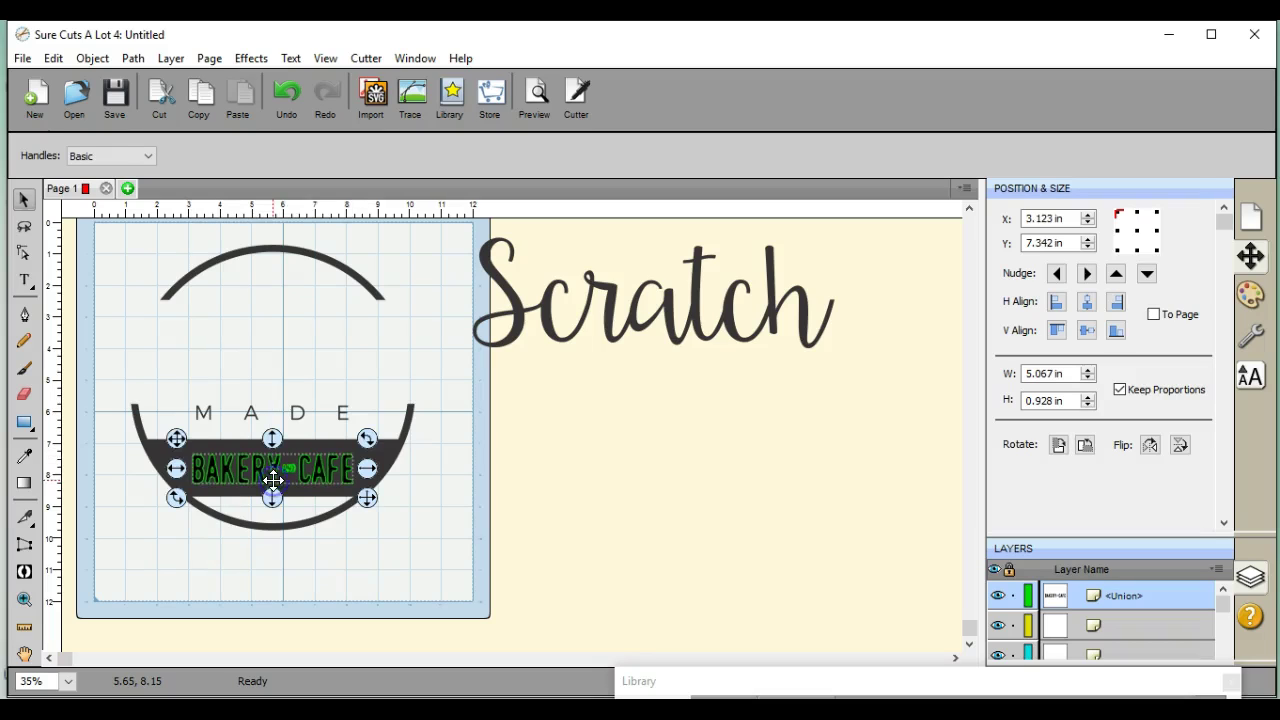
Marquee-select the entire Scratch logo together with the BAKERY AND CAFE lettering in its band
{"action": "left_click", "coordinate": [323, 503]}
{"action": "left_click", "coordinate": [229, 466]}
{"action": "left_click", "coordinate": [322, 479]}
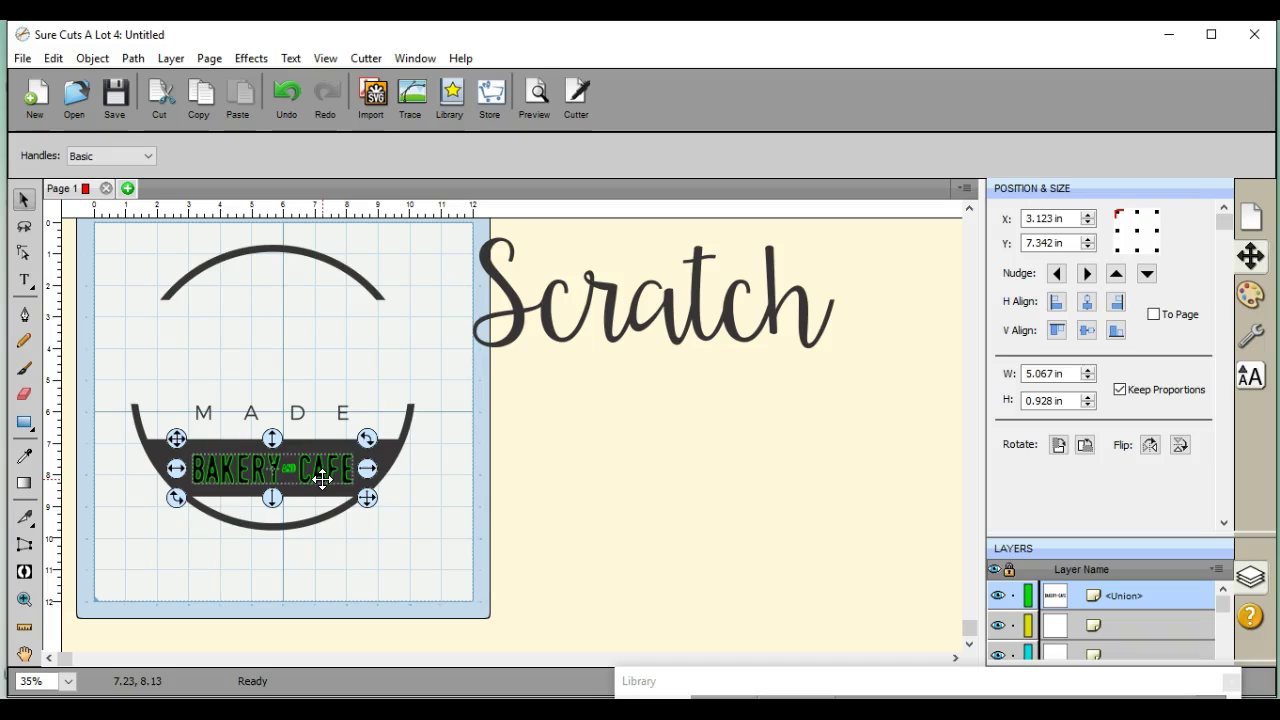
{"action": "left_click", "coordinate": [344, 480]}
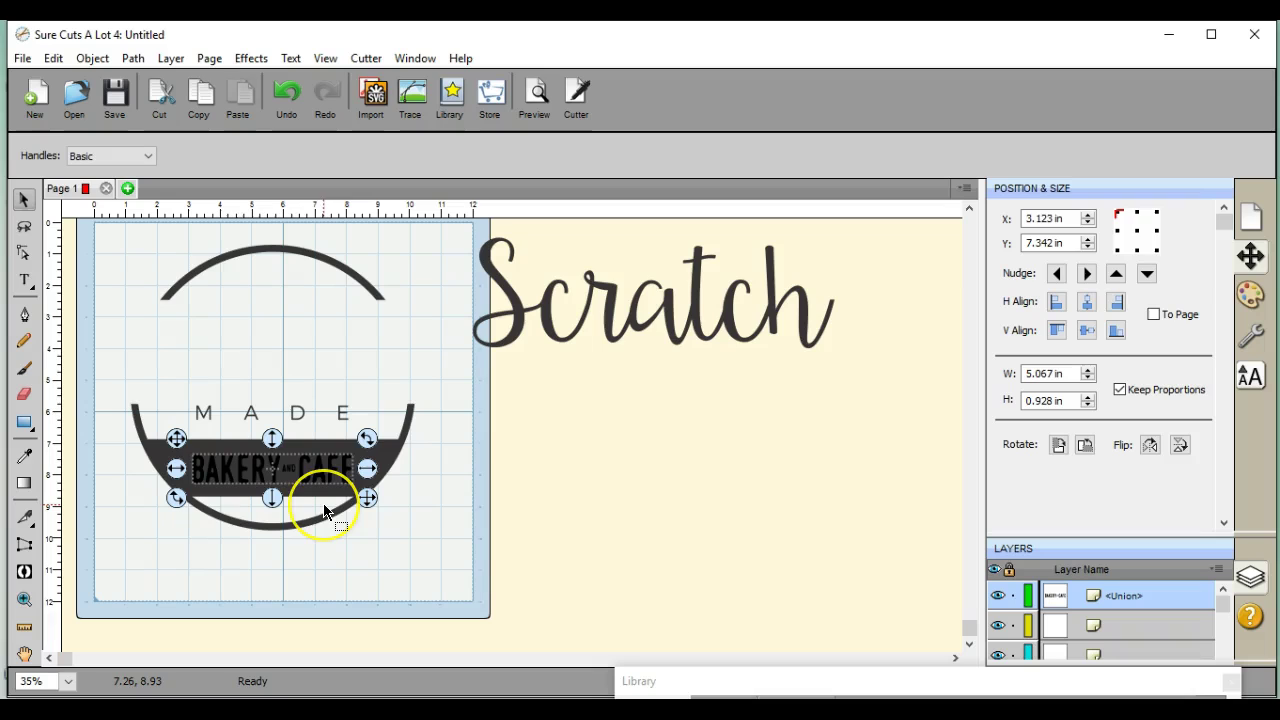
{"action": "left_click_drag", "start_coordinate": [337, 466], "coordinate": [367, 513]}
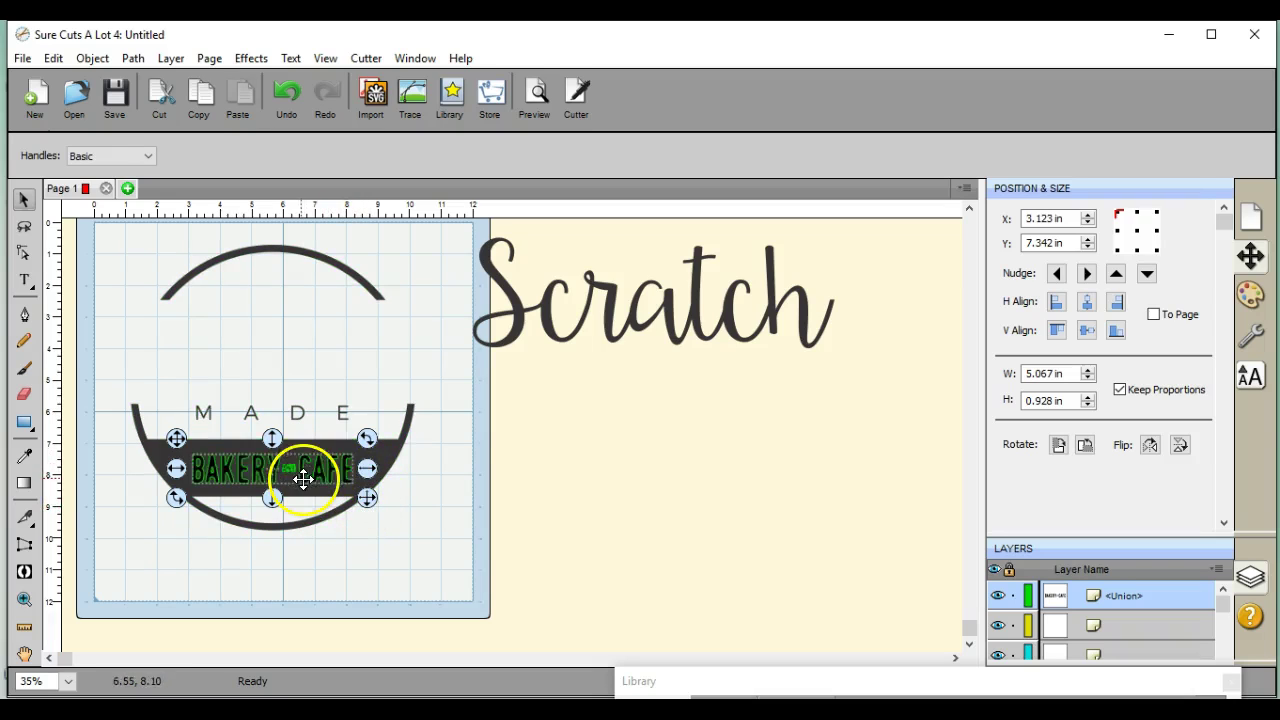
{"action": "left_click_drag", "start_coordinate": [106, 230], "coordinate": [455, 565]}
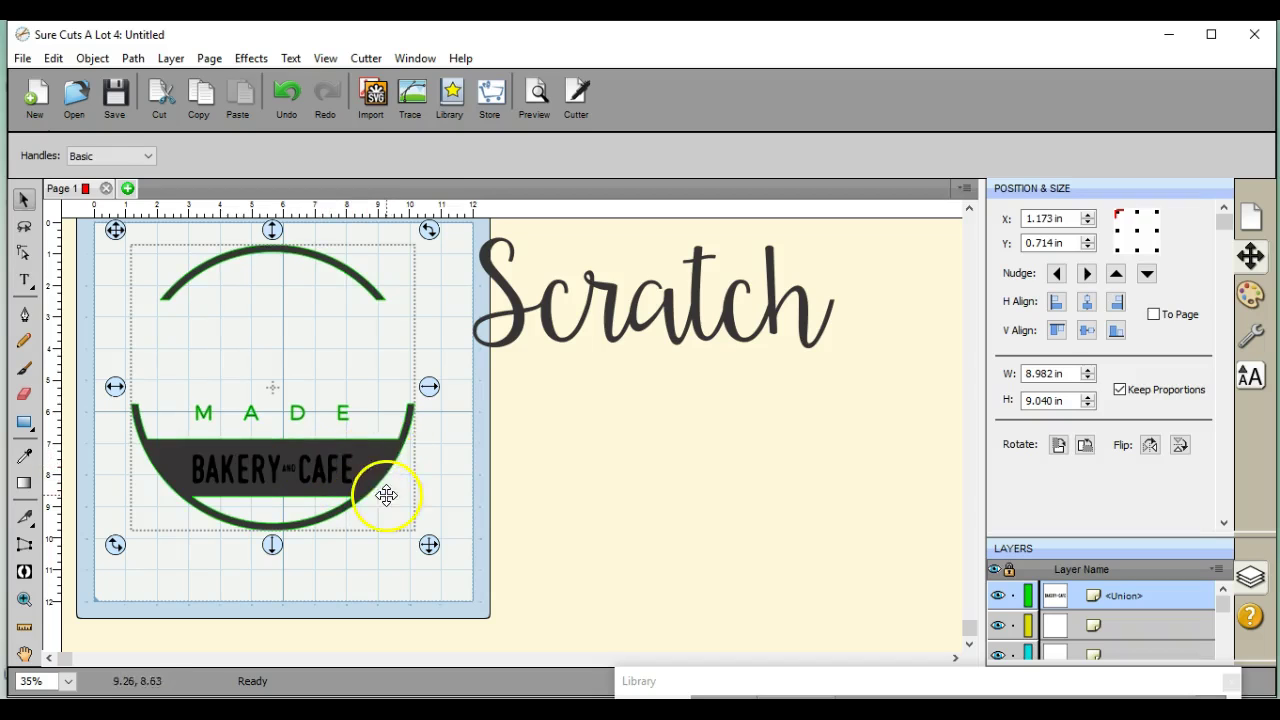
Apply Back Minus Front to cut BAKERY AND CAFE out of the band, then place Scratch across the top
{"action": "left_click", "coordinate": [133, 58]}
{"action": "left_click", "coordinate": [179, 158]}
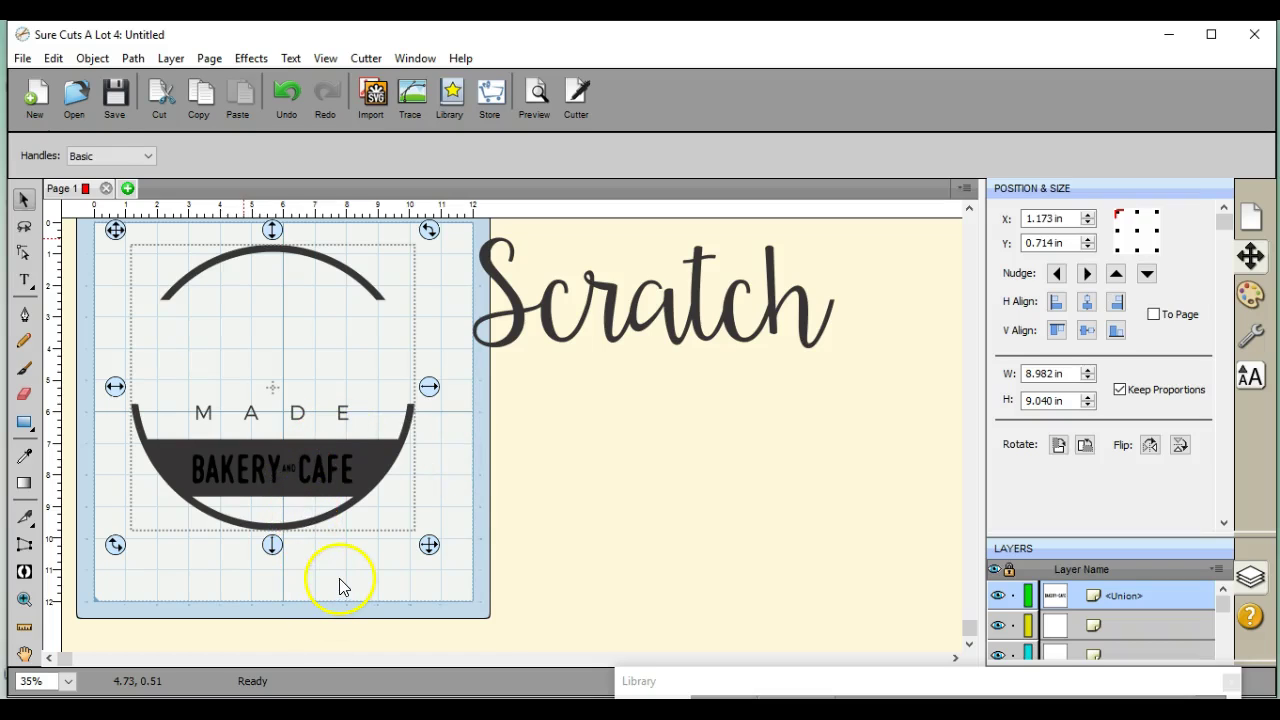
{"action": "key", "text": "ctrl+8"}
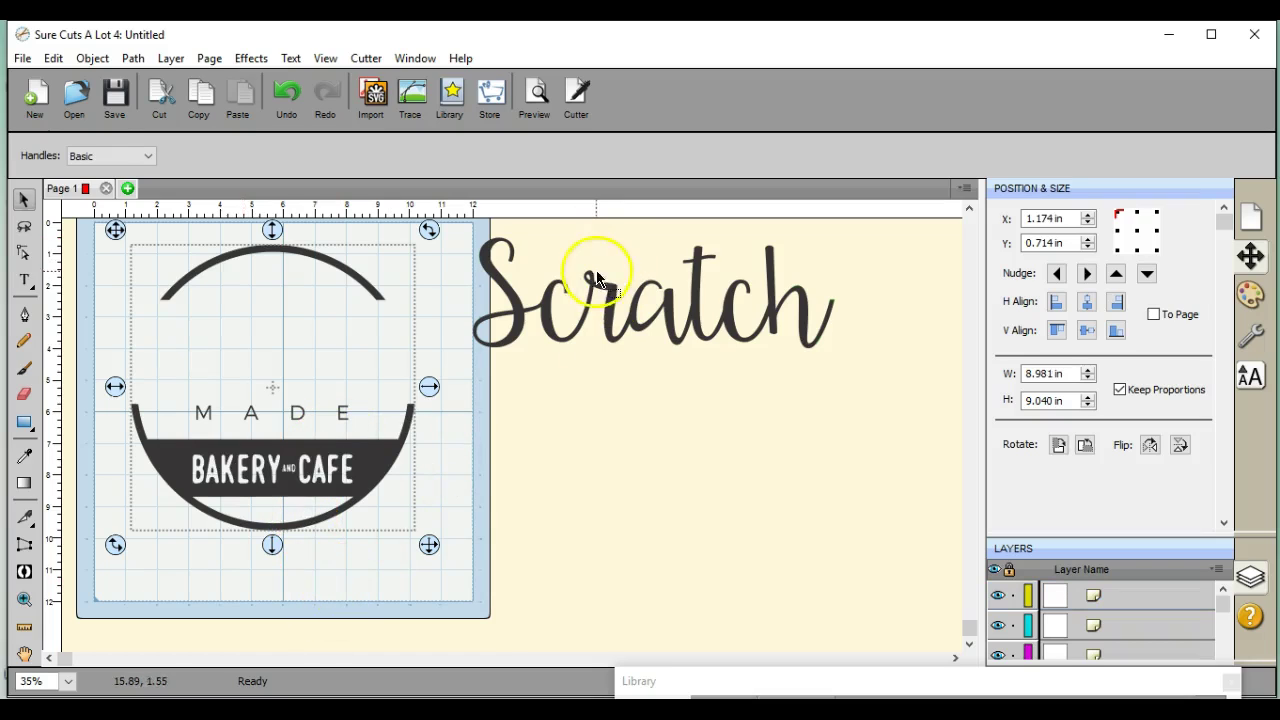
{"action": "left_click_drag", "start_coordinate": [608, 290], "coordinate": [238, 343]}
{"action": "left_click", "coordinate": [385, 568]}
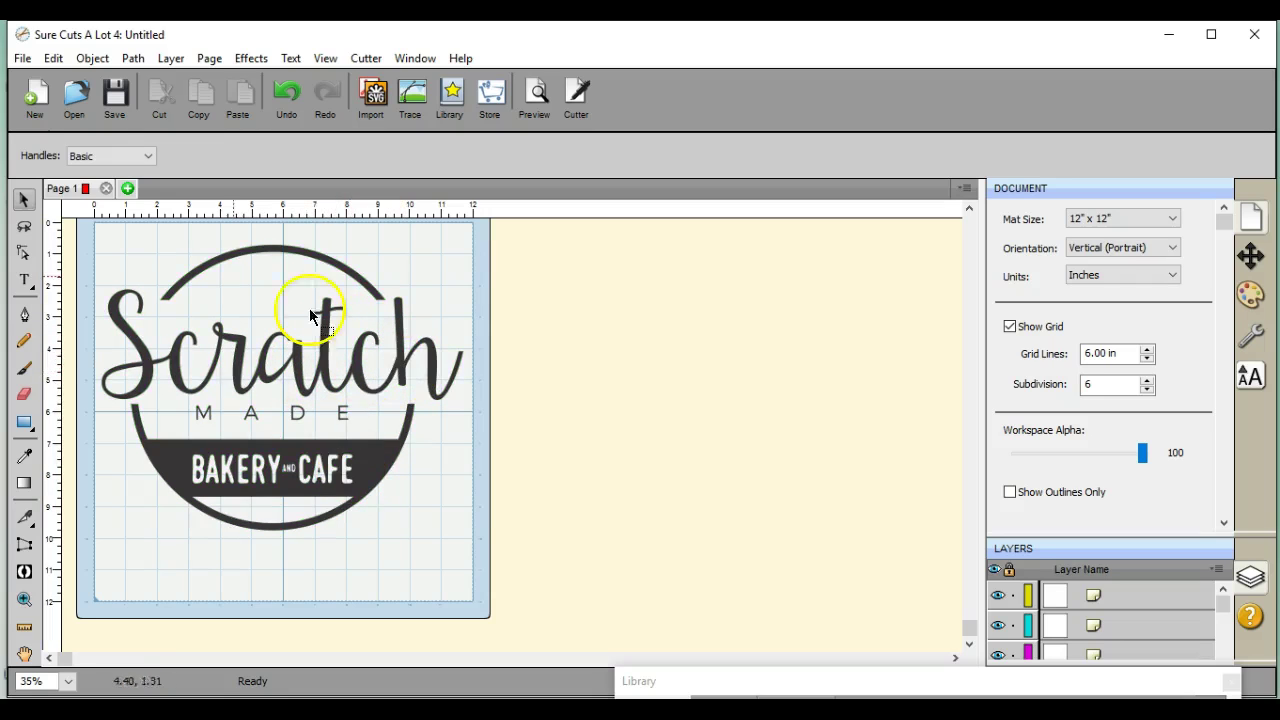
{"action": "left_click_drag", "start_coordinate": [91, 224], "coordinate": [486, 549]}
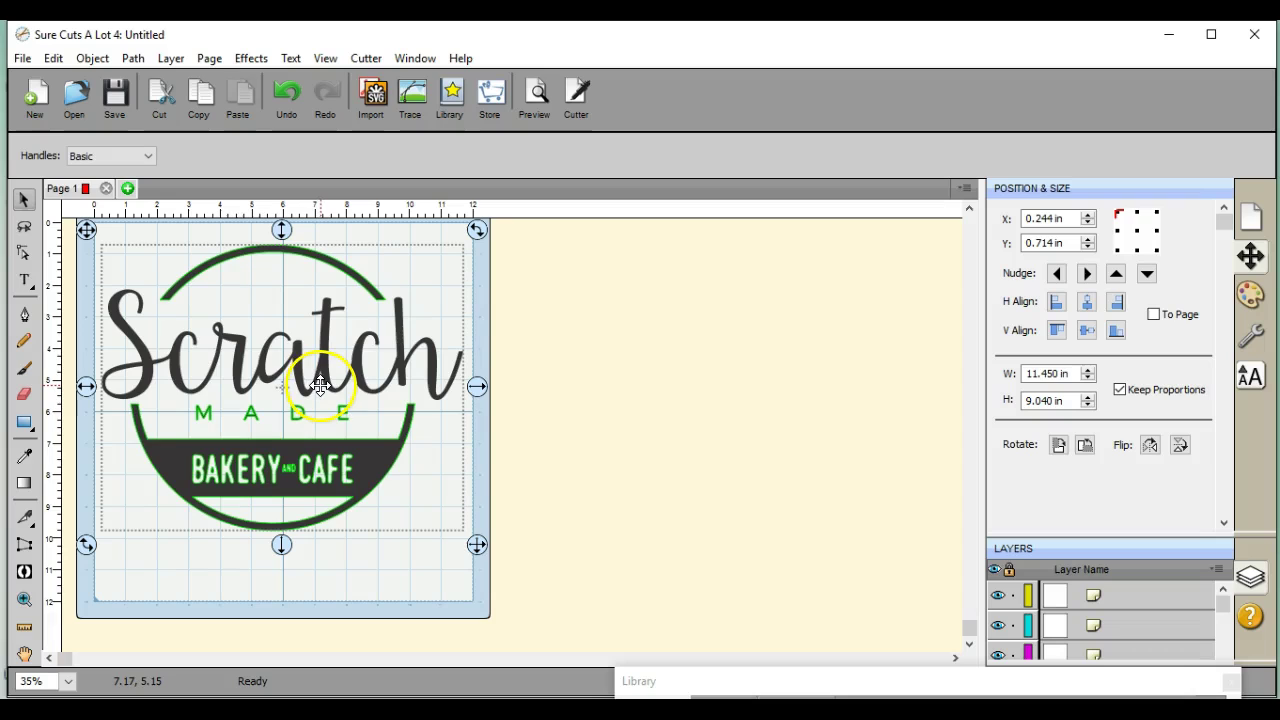
{"action": "left_click", "coordinate": [137, 60]}
{"action": "left_click", "coordinate": [187, 152]}
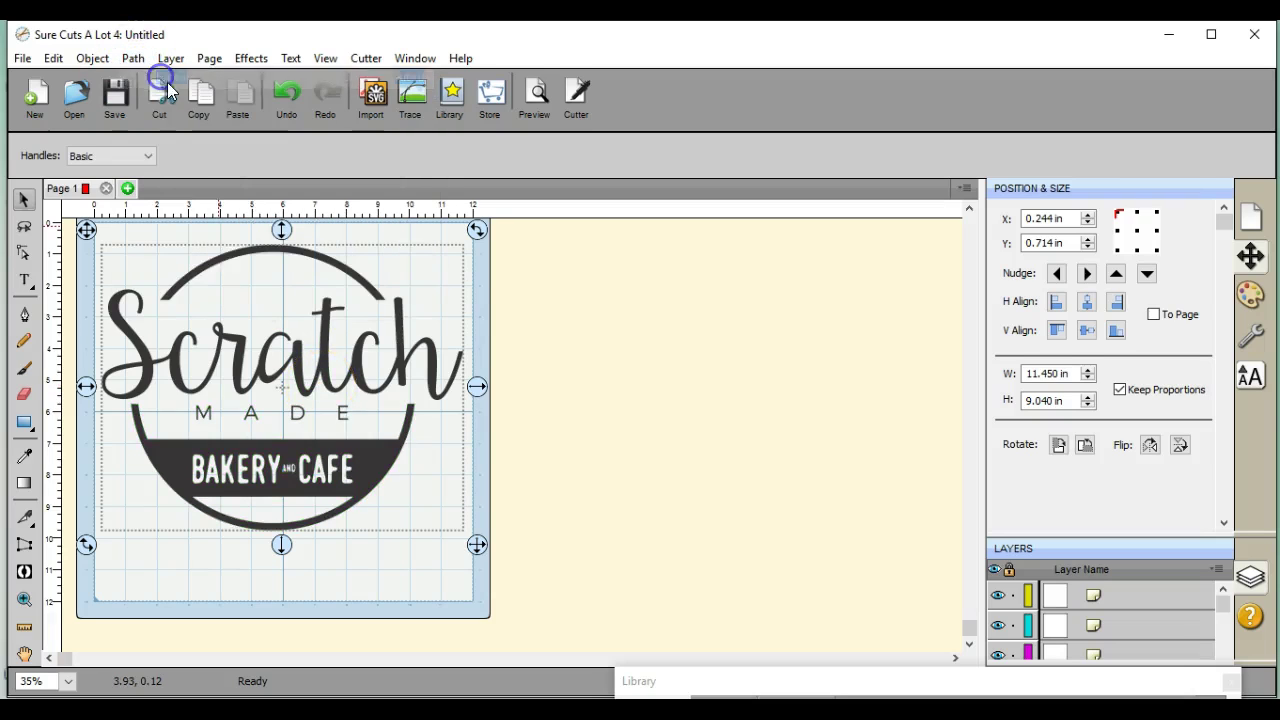